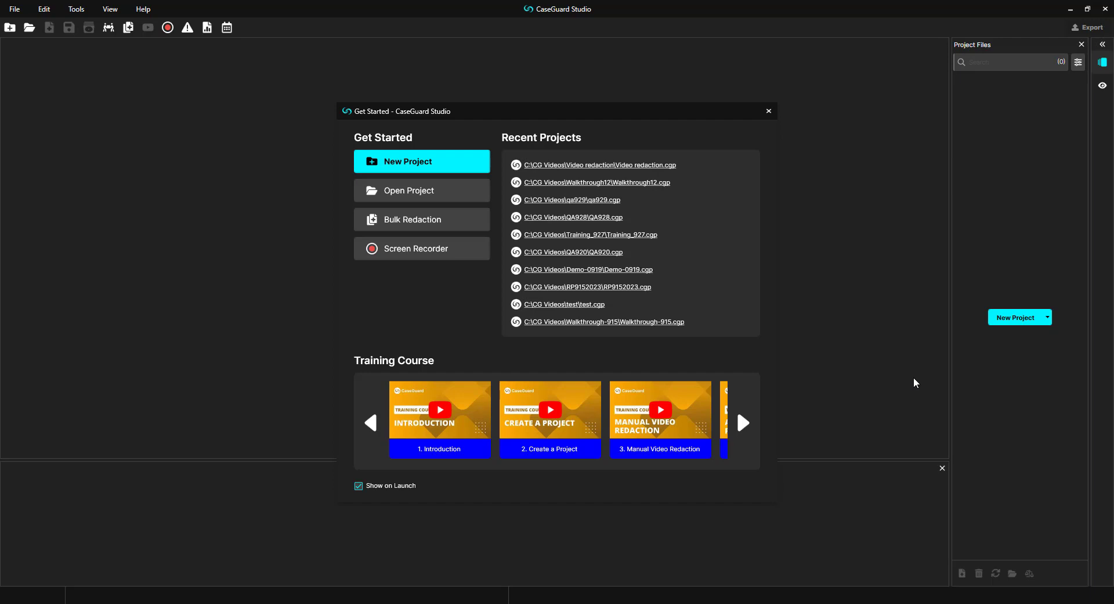
Step: In Tools > Settings, apply the Metallic Blue theme after briefly trying Light, then close settings
left_click(76, 9)
left_click(87, 134)
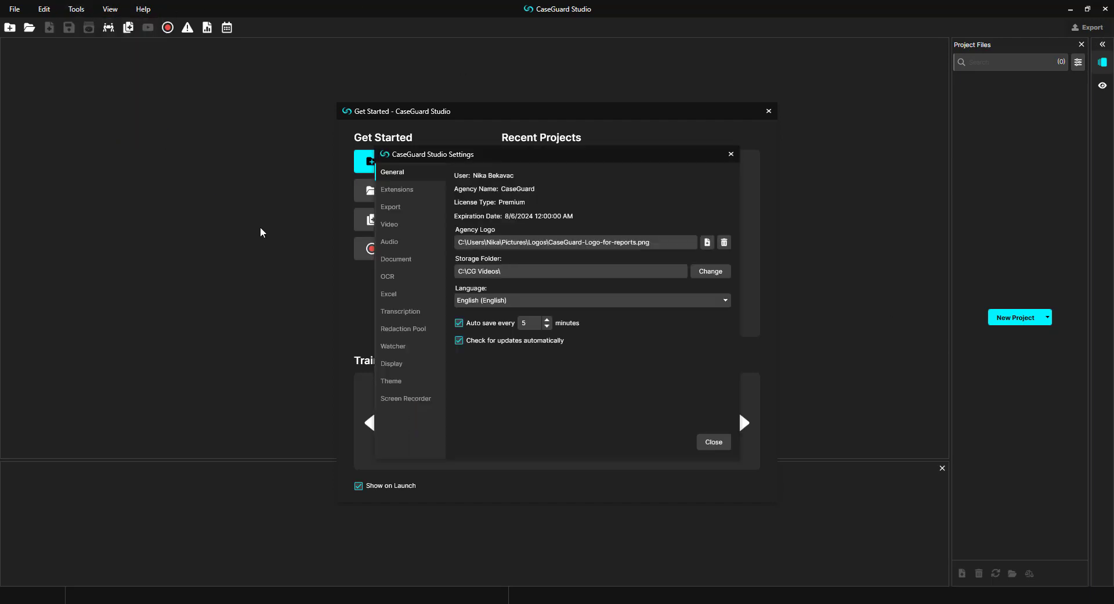
left_click(386, 382)
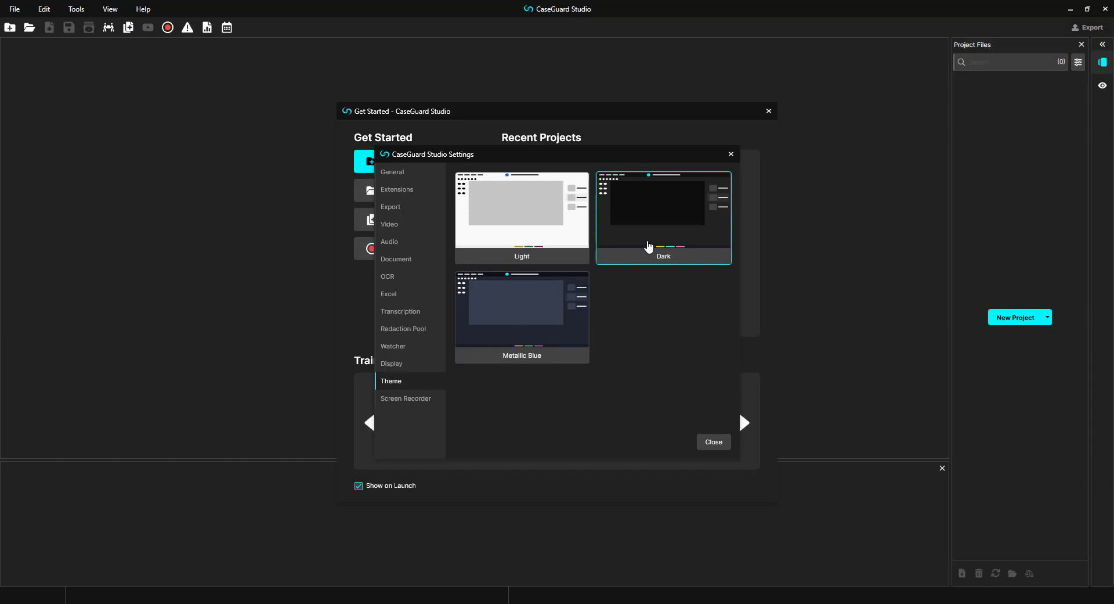
left_click(539, 231)
left_click(544, 304)
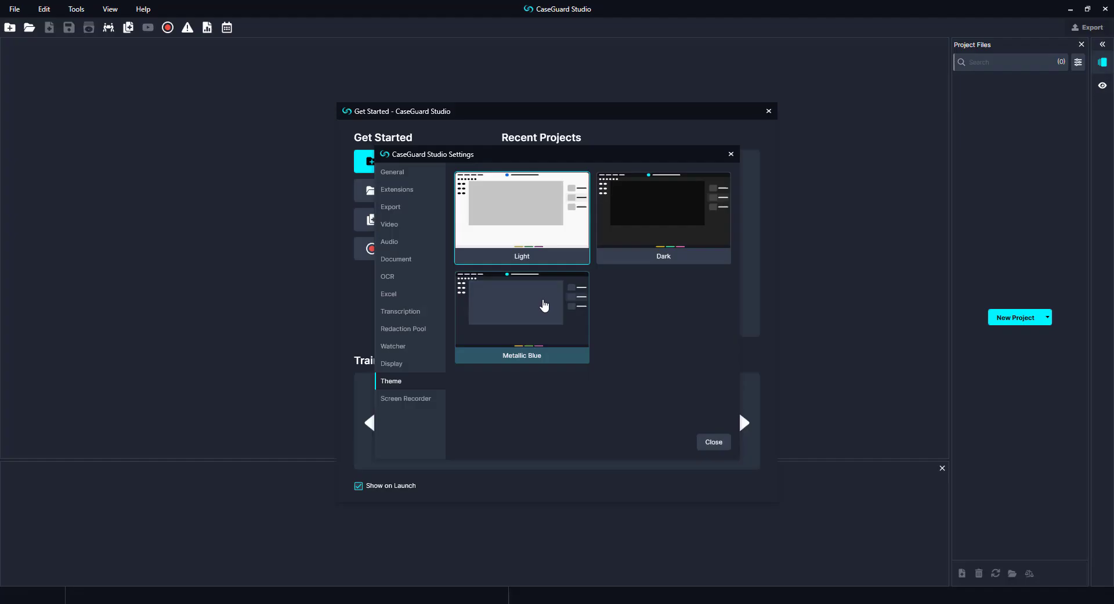
left_click(714, 443)
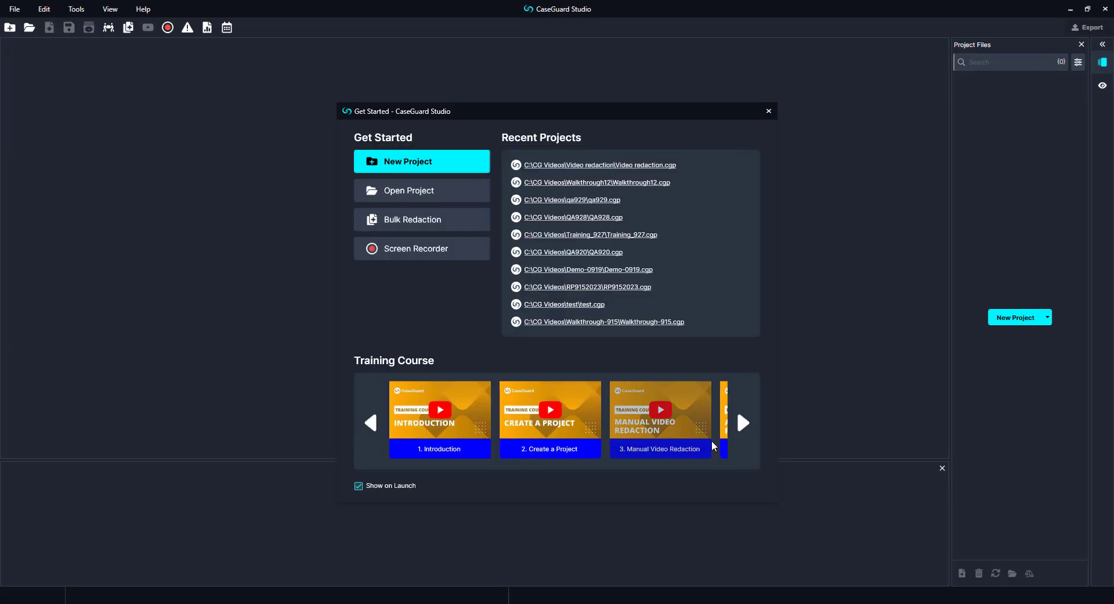
Step: Start a new project named 'CaseGuard 9.2' and tick redaction reasons #01a and #02a
left_click(469, 167)
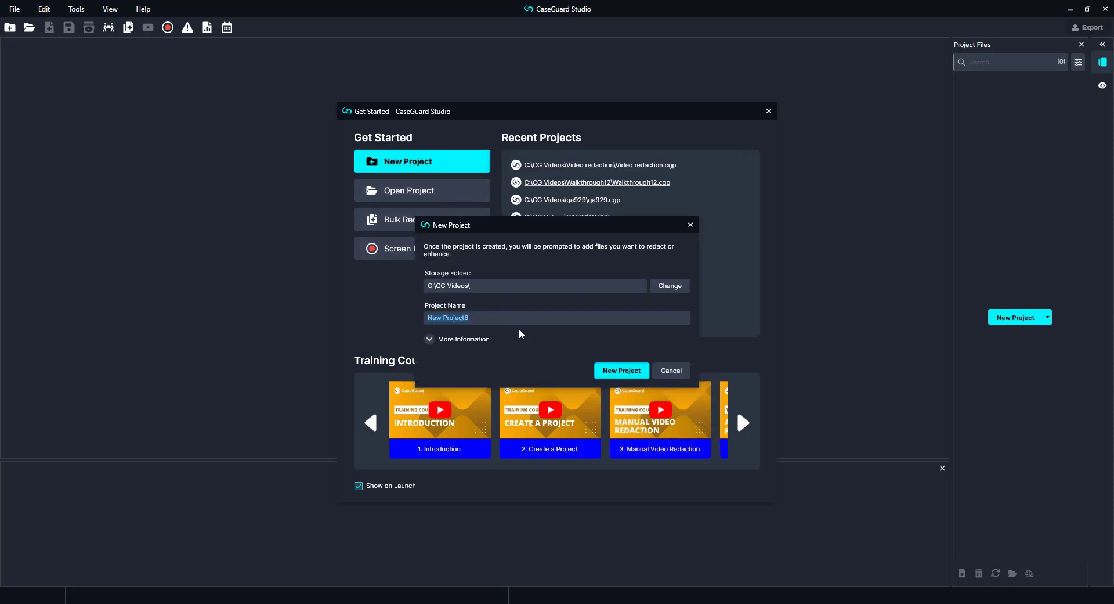
type("CaseGuard 9.2")
left_click(430, 341)
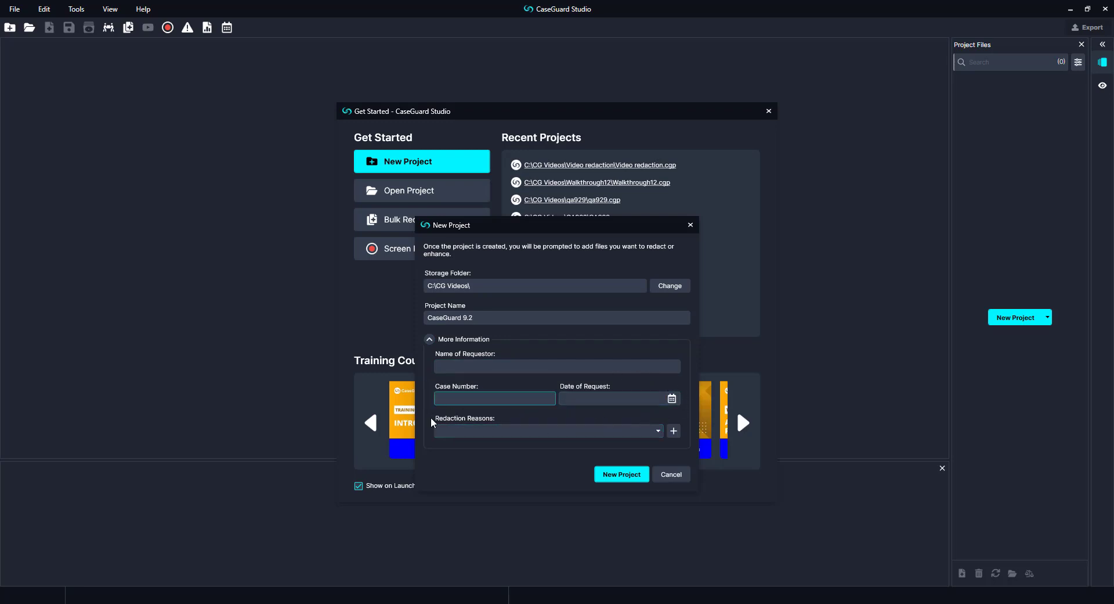
left_click(658, 431)
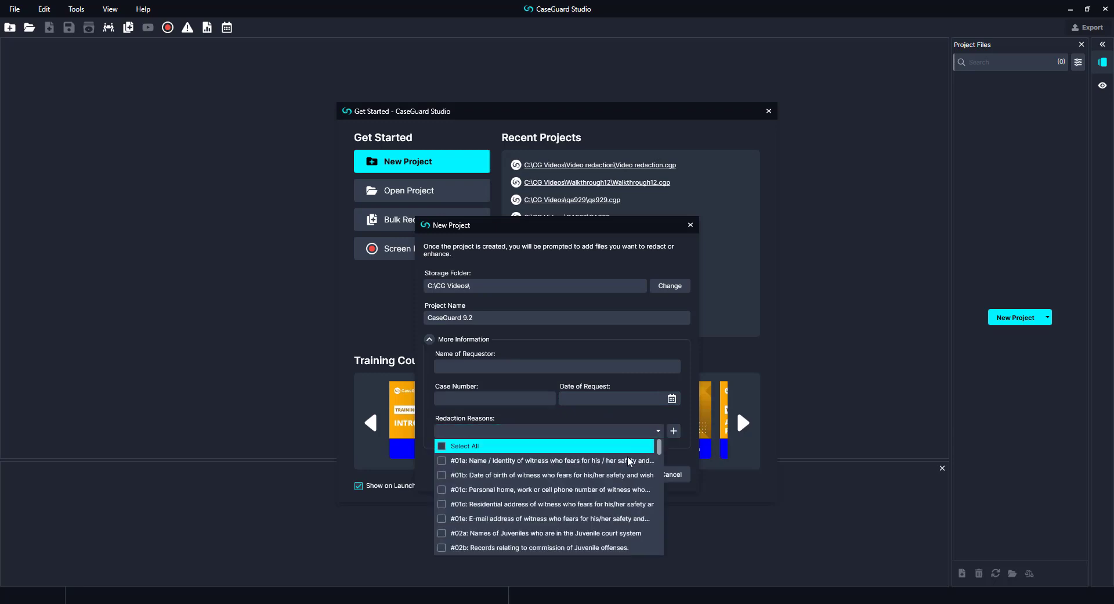
left_click(629, 461)
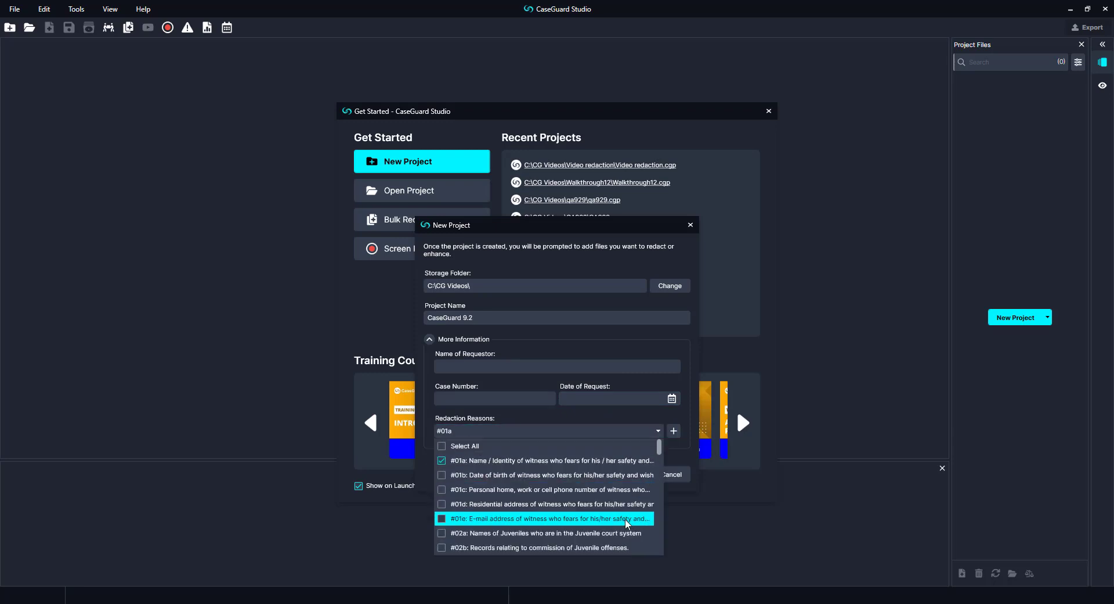
left_click(621, 533)
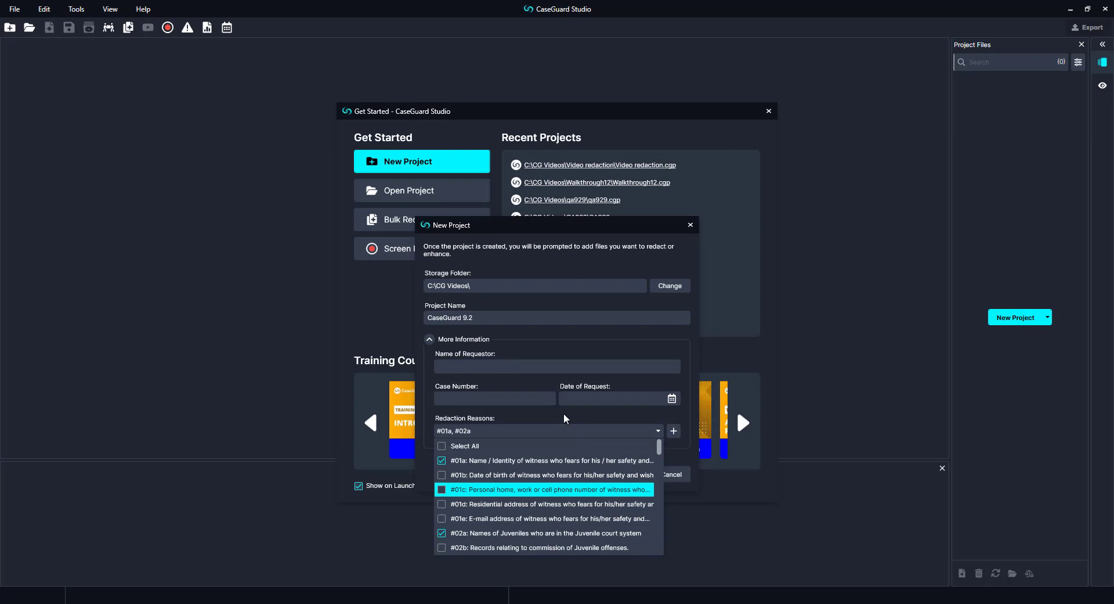
Step: Enter the requestor name and case number, set request date 2 October 2023, and create the project
left_click(520, 368)
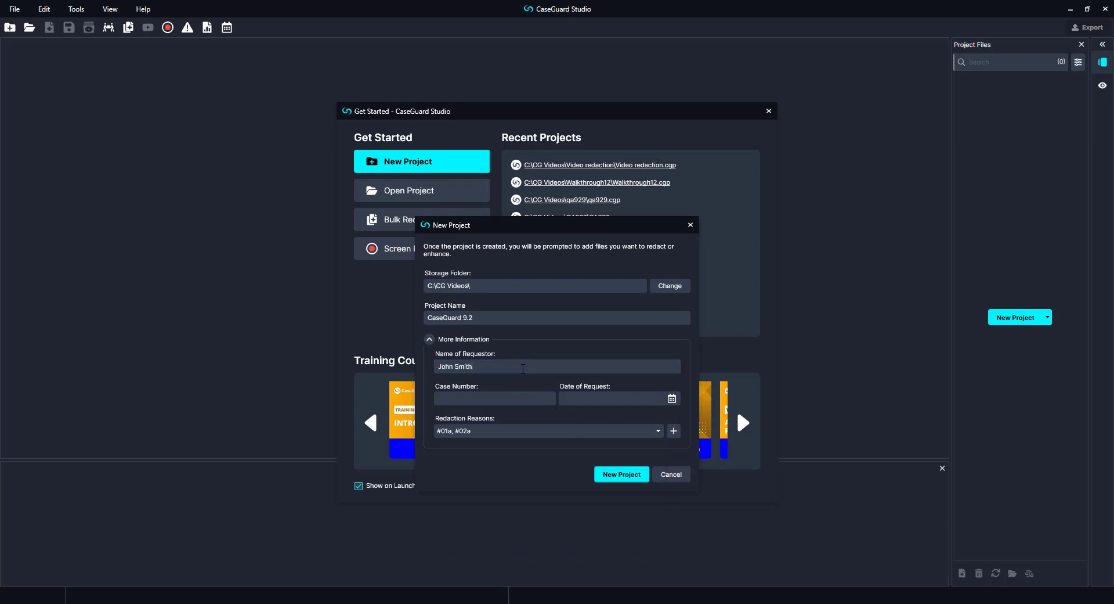
key("Tab")
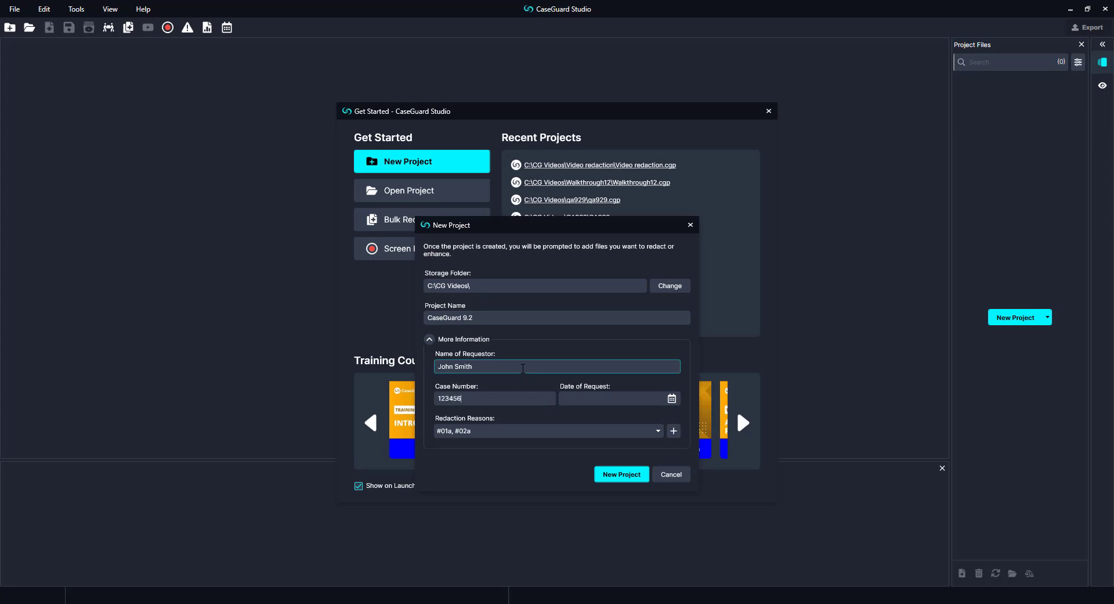
left_click(671, 398)
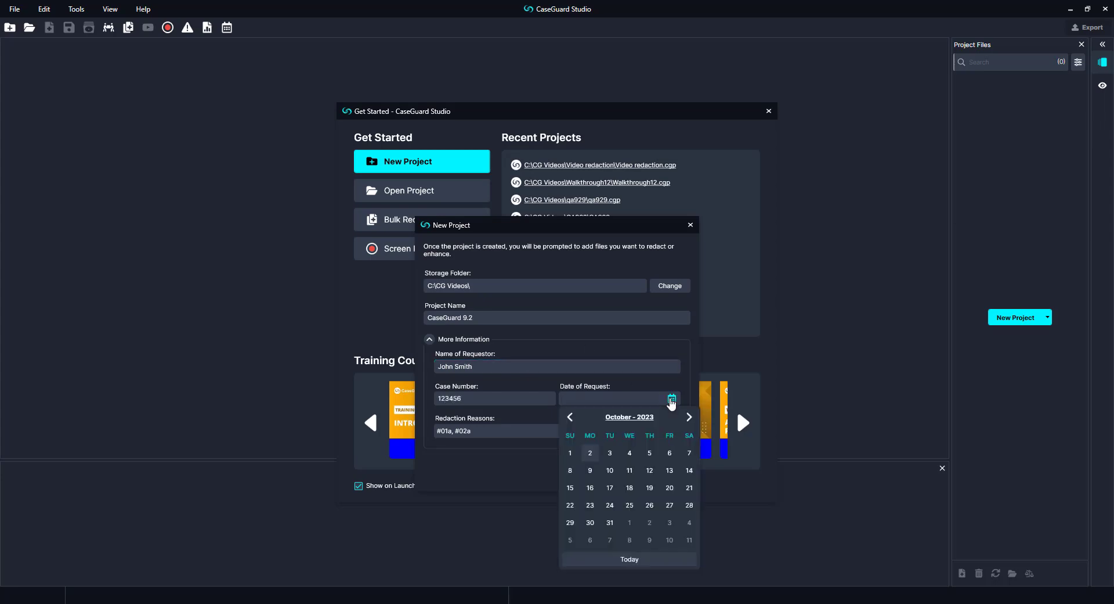
left_click(595, 454)
left_click(610, 476)
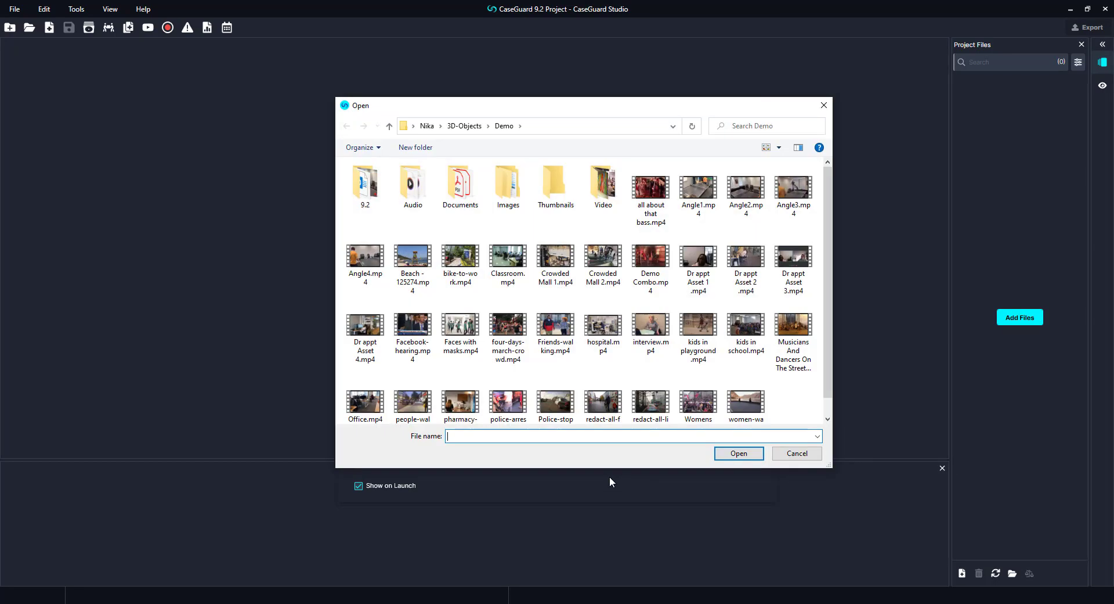
Step: Import Angle2.mp4 from the 9.2 folder and switch to Object Tracking redaction
double_click(365, 185)
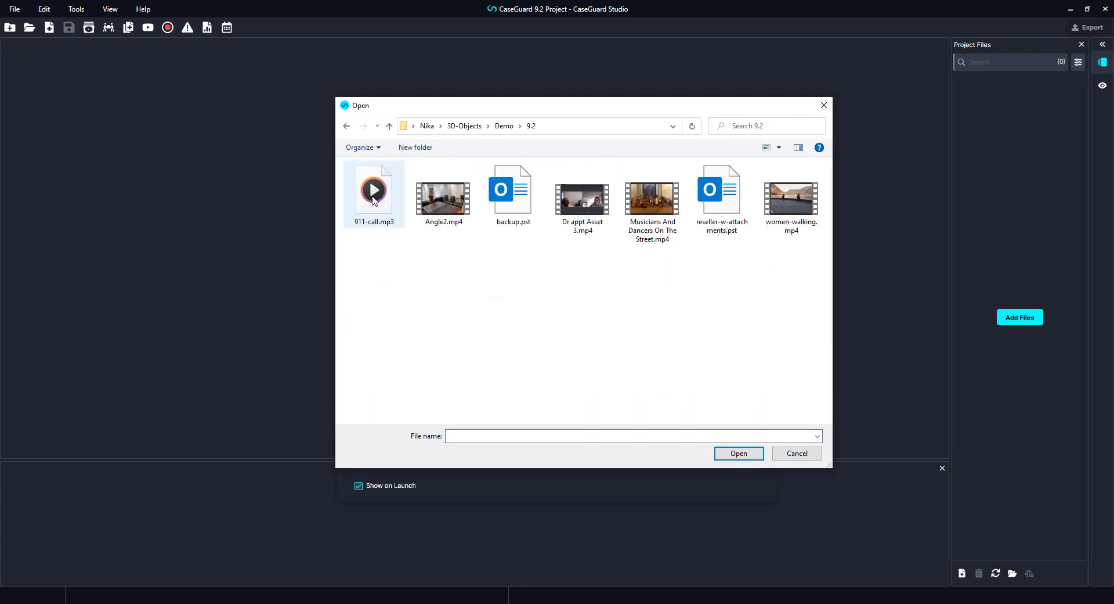
double_click(428, 200)
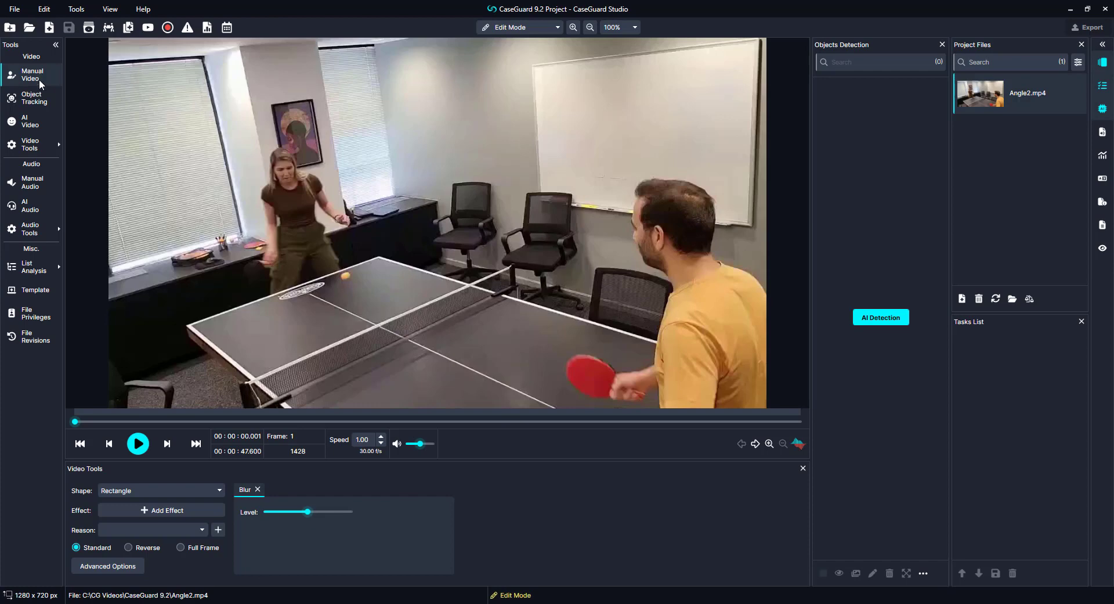
left_click(41, 152)
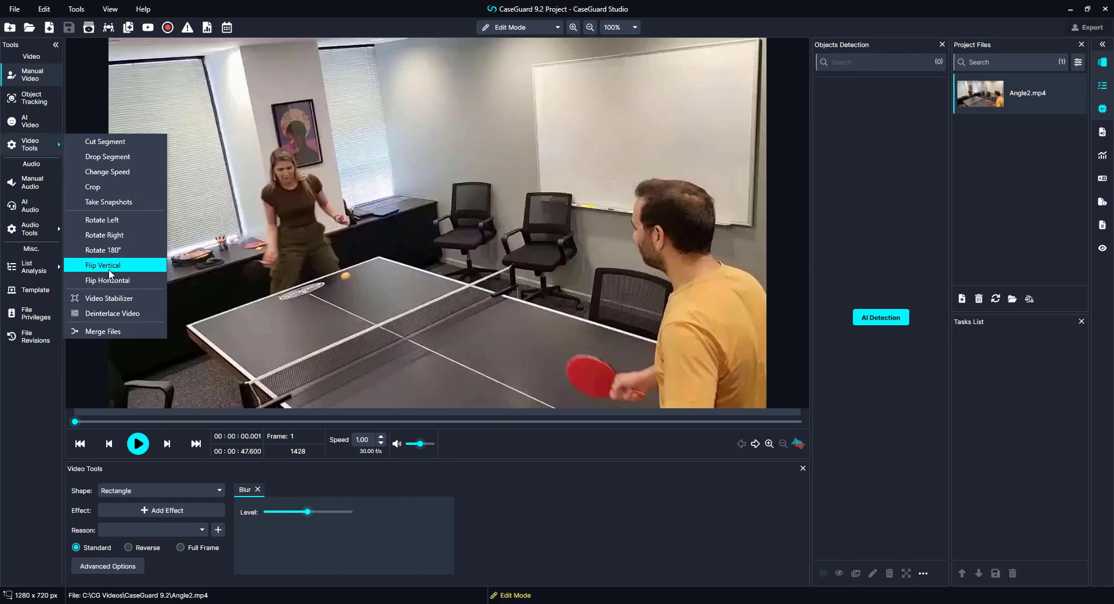
left_click(85, 389)
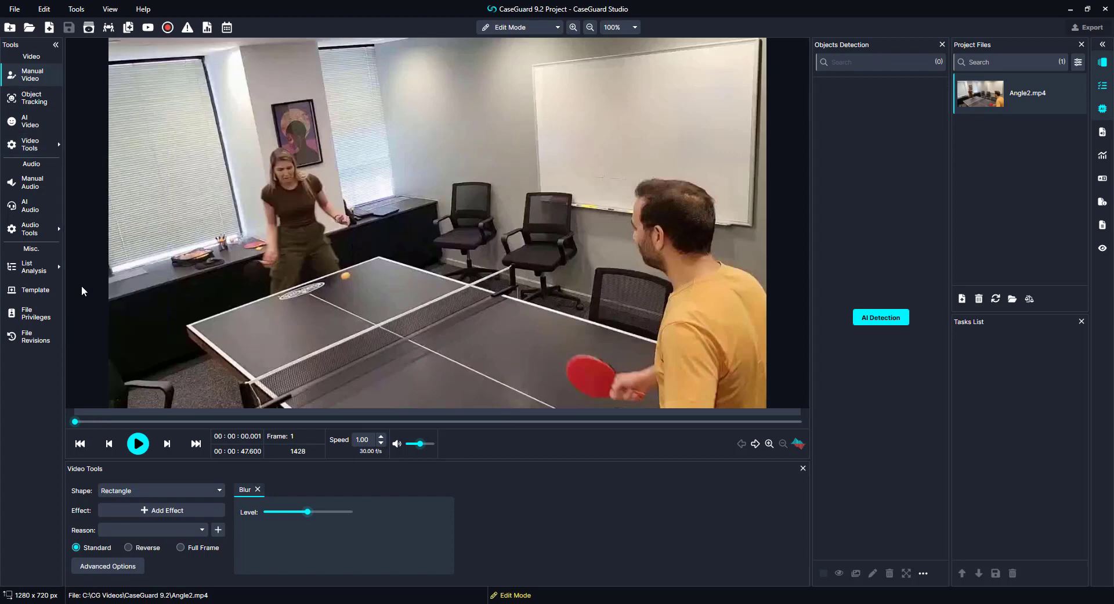
left_click(56, 44)
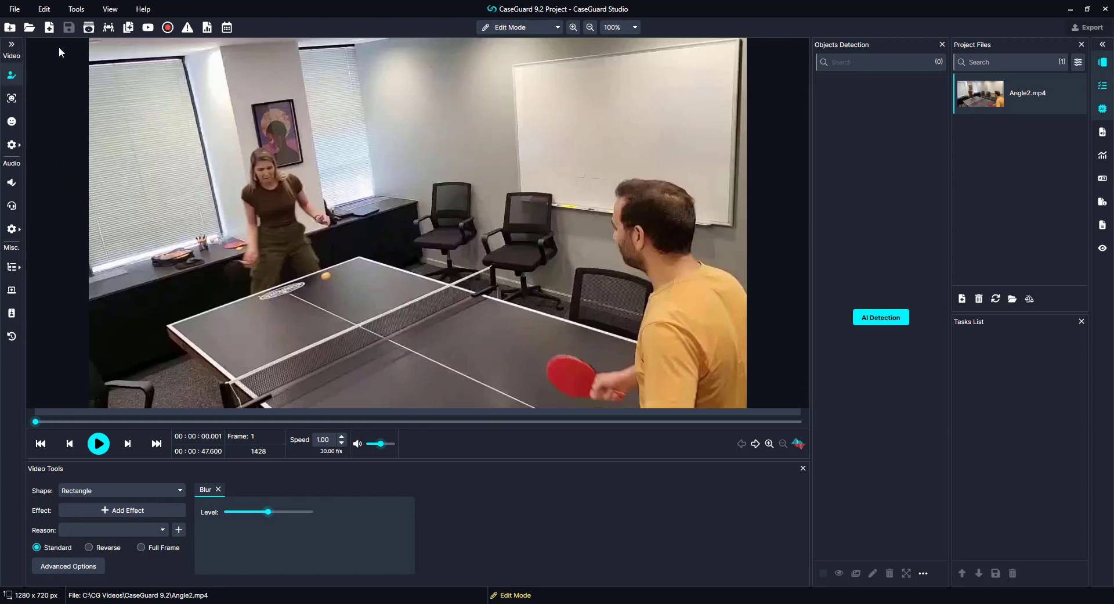
left_click(13, 44)
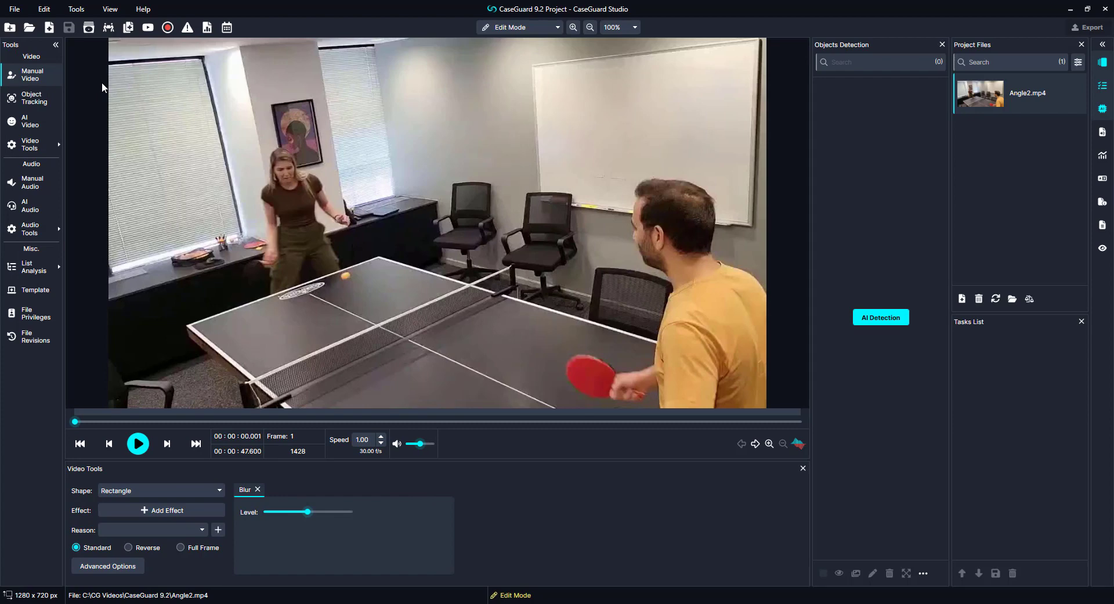
left_click(33, 102)
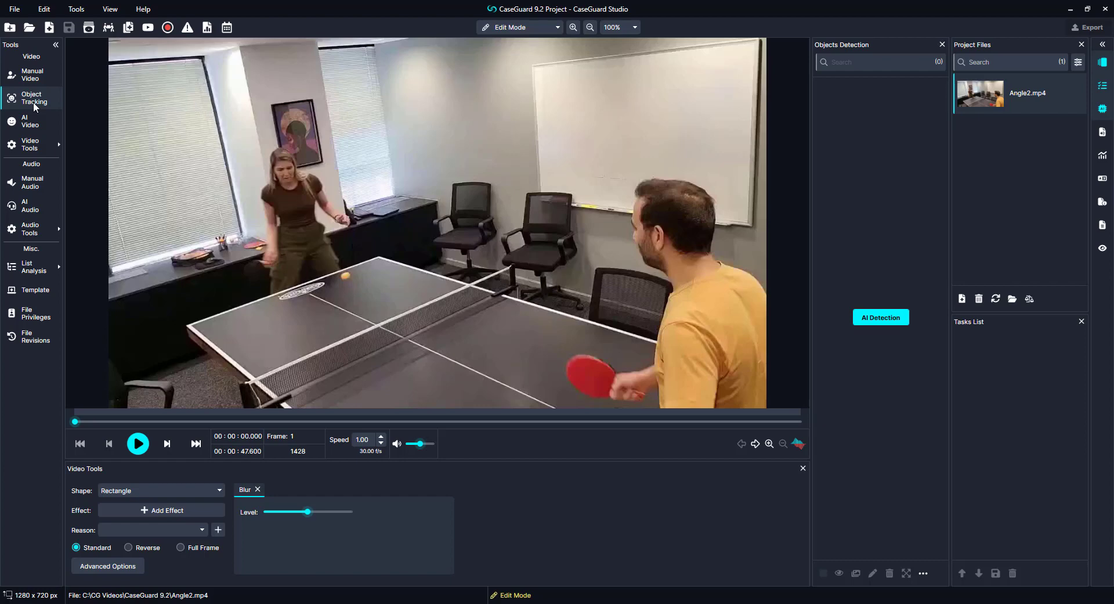
Step: Track the woman's face with an ellipse blur tagged #01b and #01a while the video plays
left_click(200, 530)
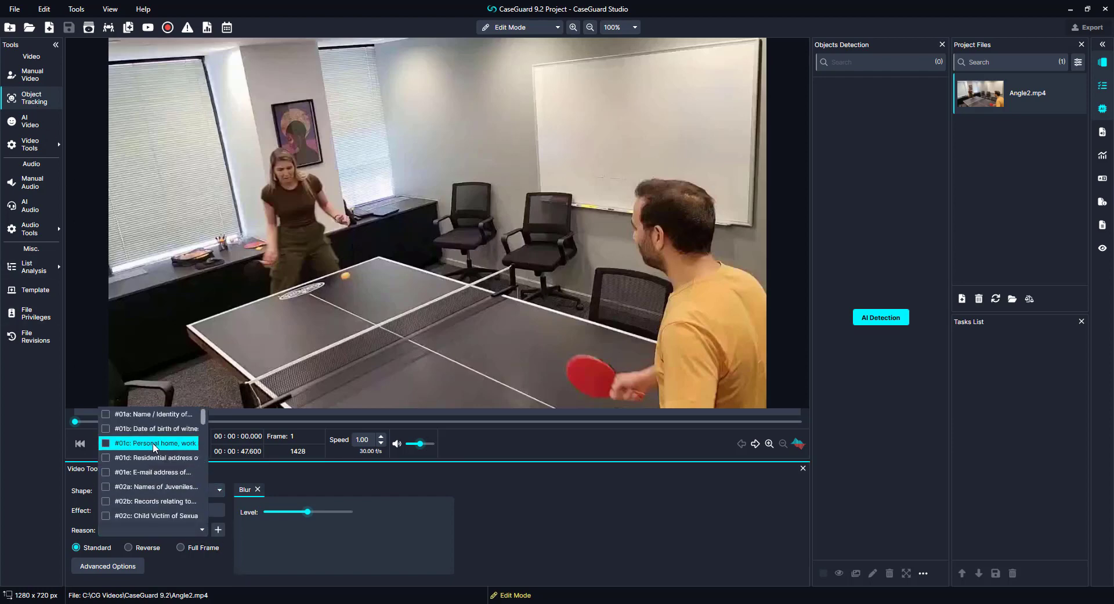
left_click(158, 428)
left_click(157, 414)
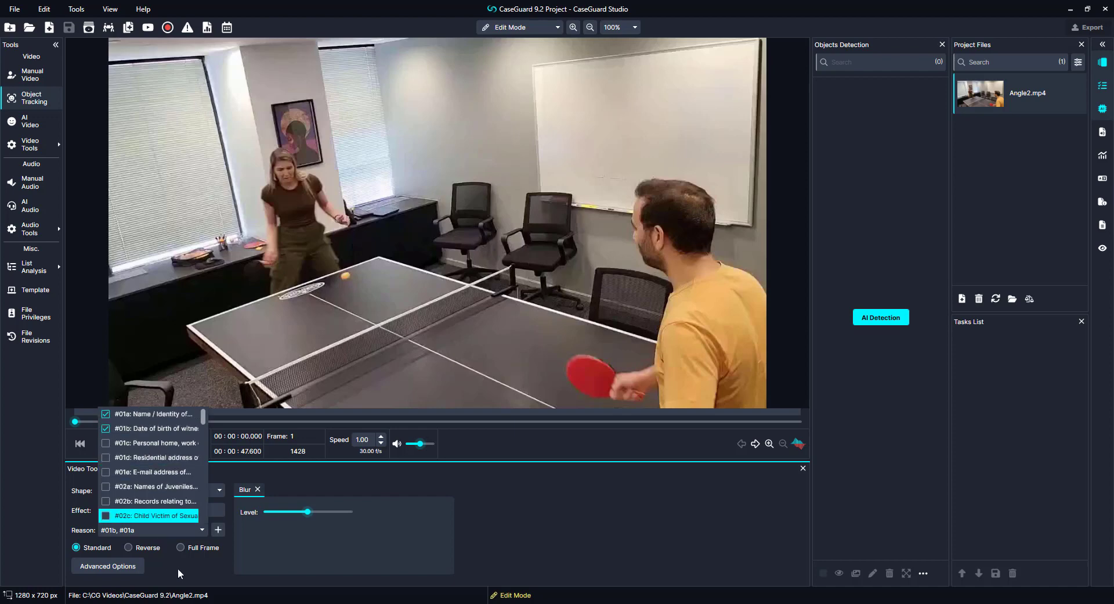
left_click(182, 572)
left_click(208, 494)
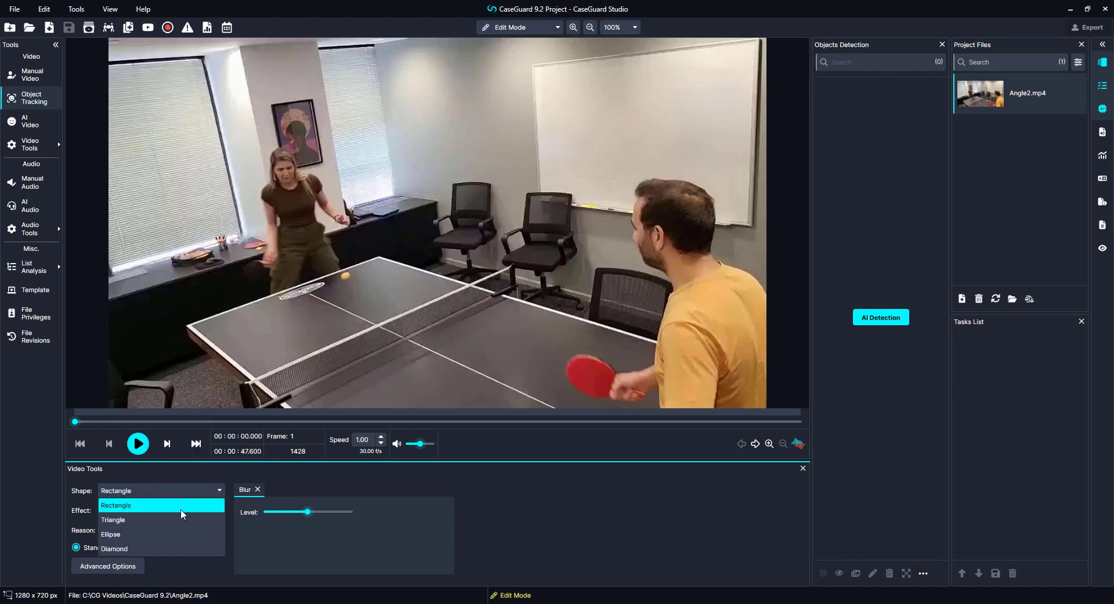
left_click(170, 535)
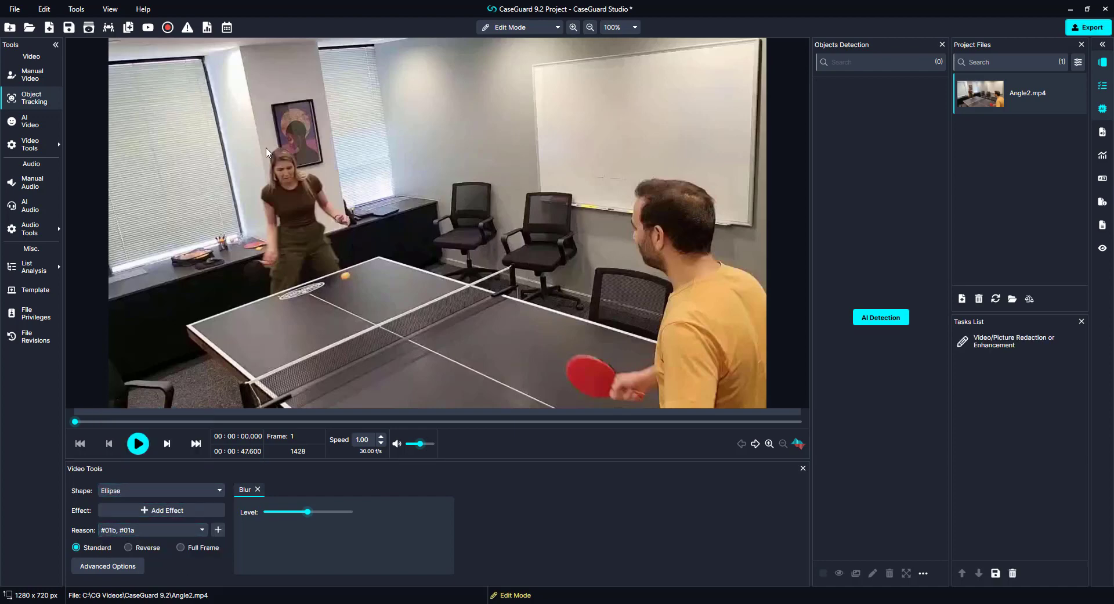
left_click_drag(263, 145, 307, 195)
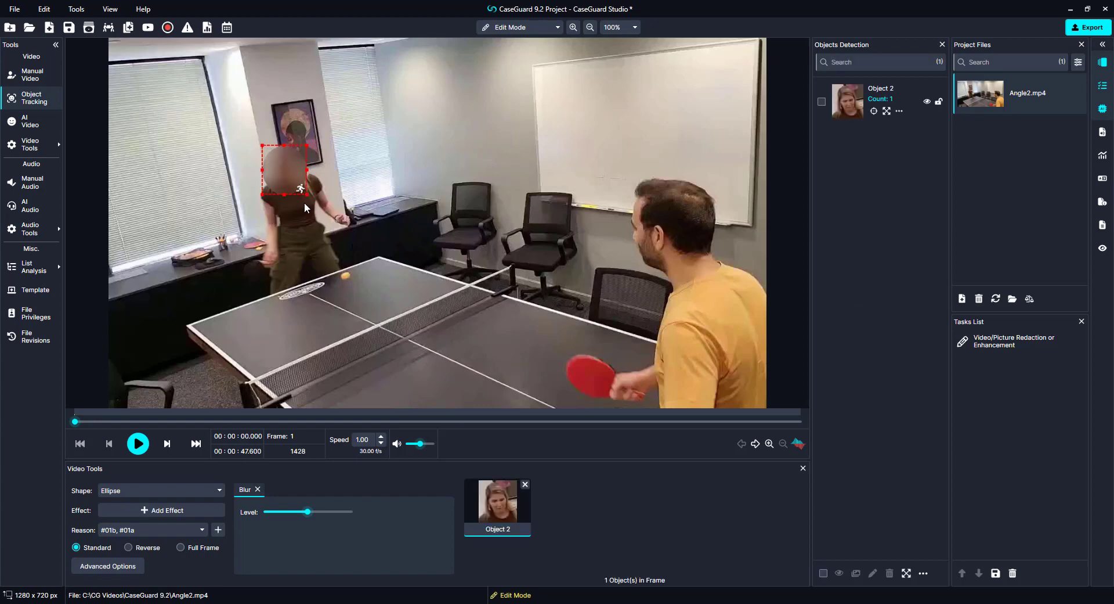
left_click(141, 452)
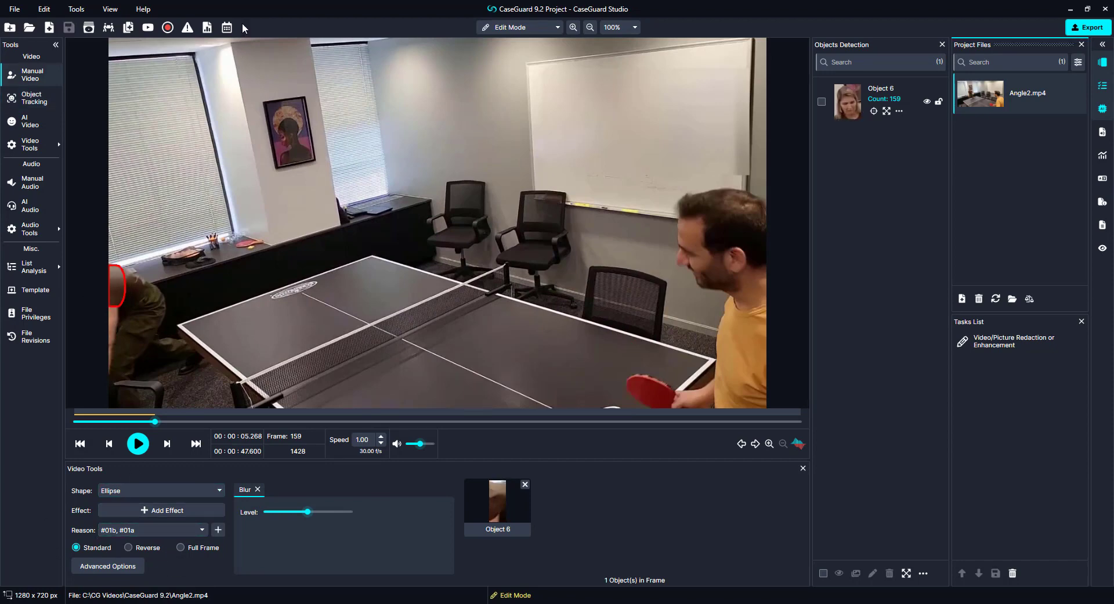
Step: Check the Exemption Log report, then import and open Musicians And Dancers On The Street.mp4
left_click(207, 29)
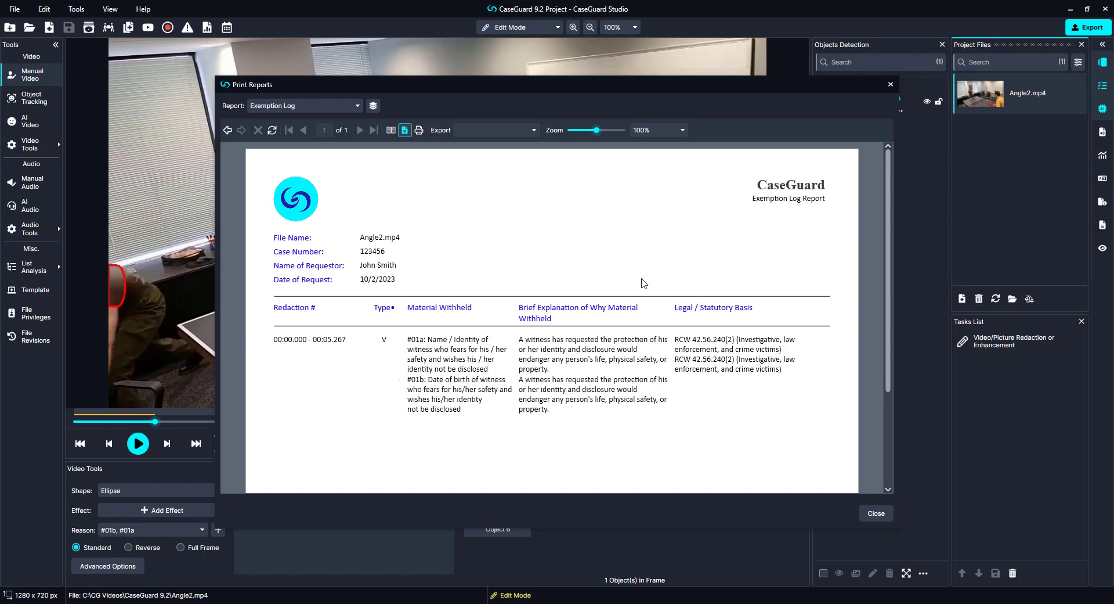
left_click(898, 85)
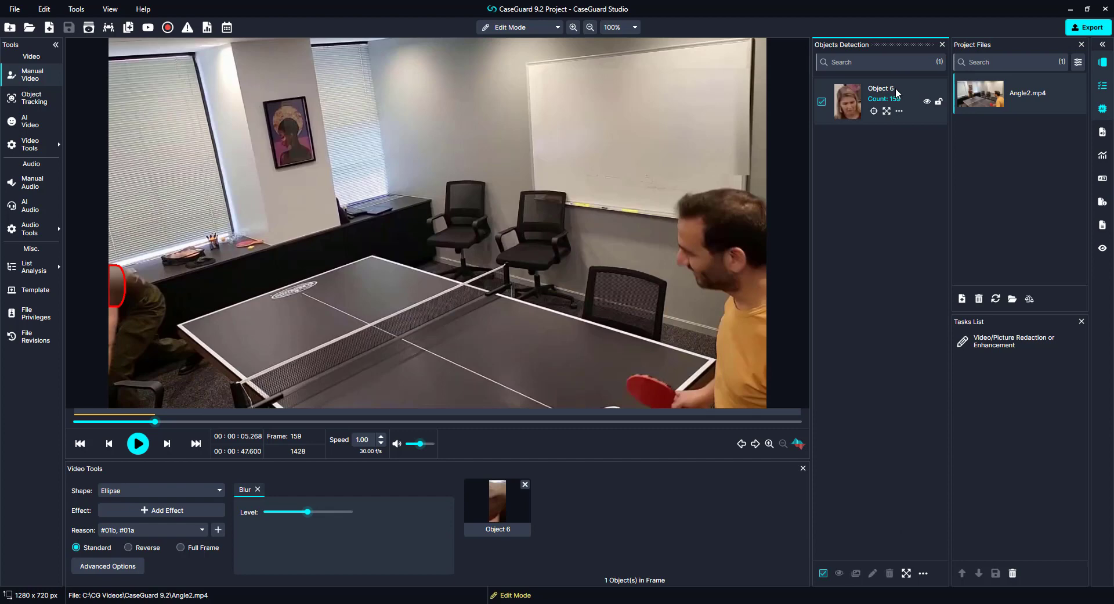
left_click(962, 299)
double_click(321, 105)
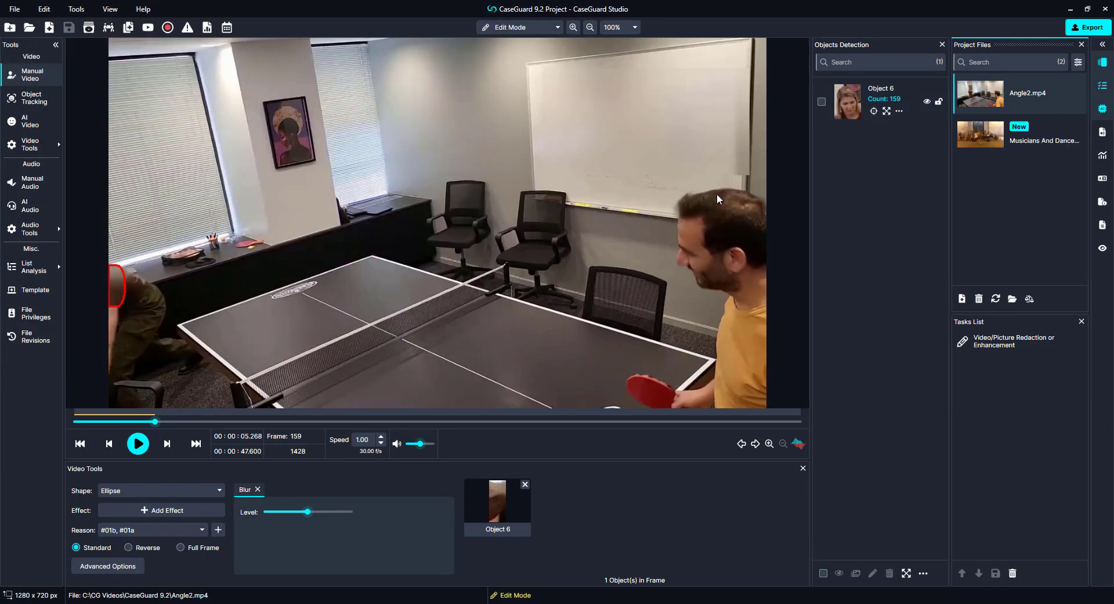
left_click(1008, 142)
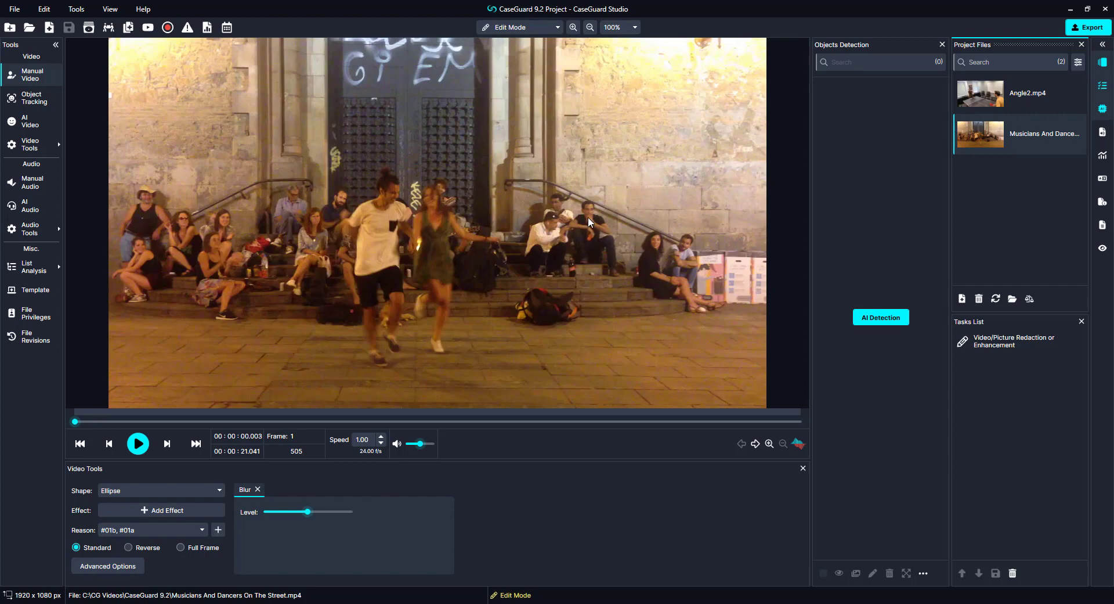
Step: Run AI Faces/Heads detection with Adaptive Blur, reasons #01a and #01c, on the street video
left_click(35, 122)
left_click(441, 214)
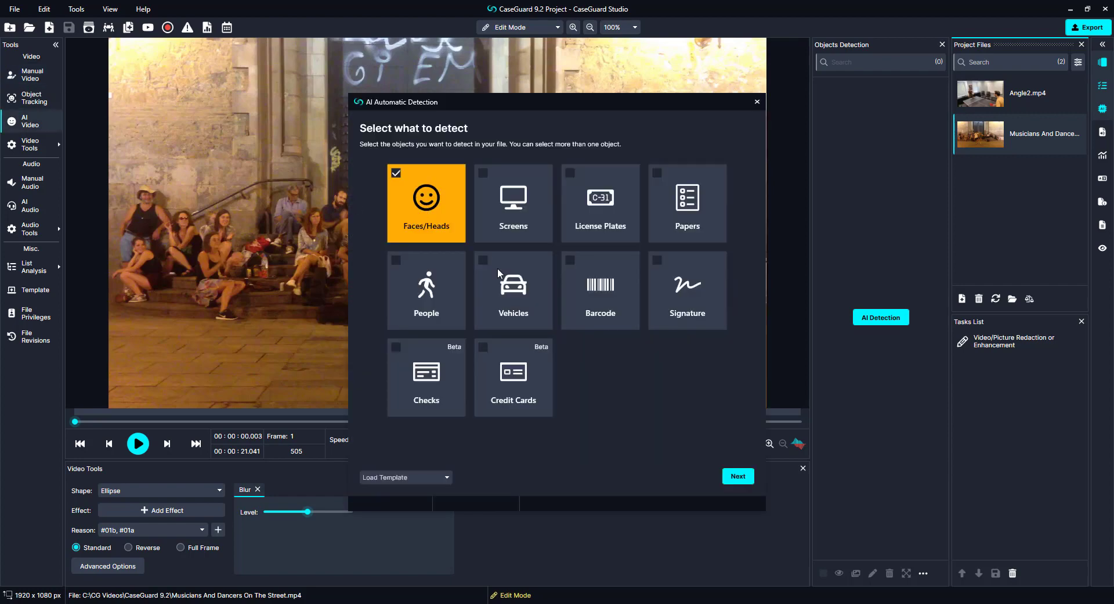
left_click(742, 476)
left_click(441, 216)
left_click(451, 227)
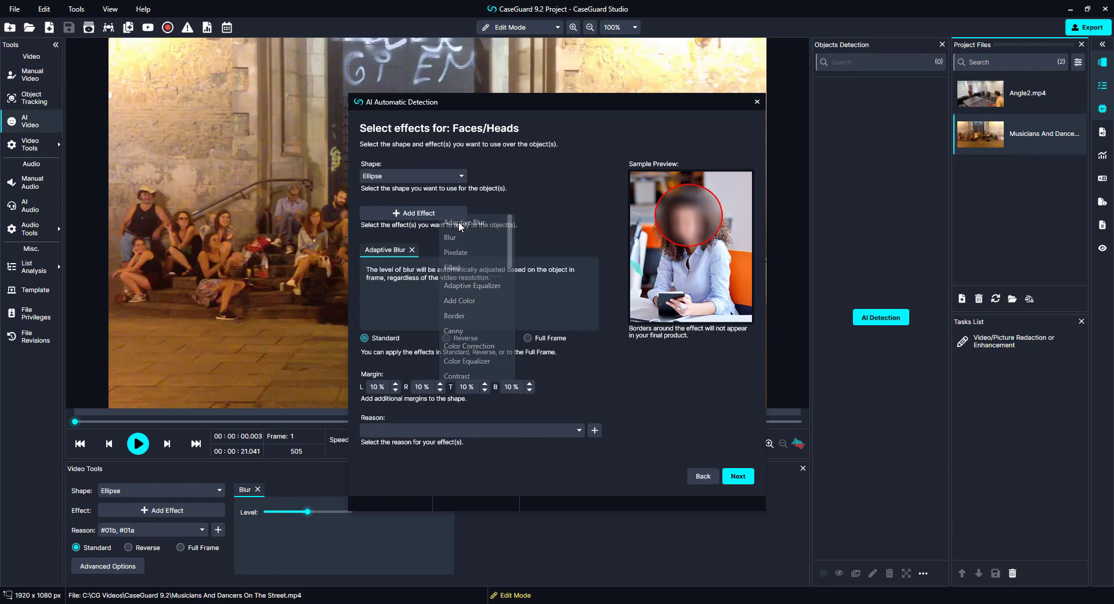
left_click(579, 430)
left_click(465, 460)
left_click(464, 488)
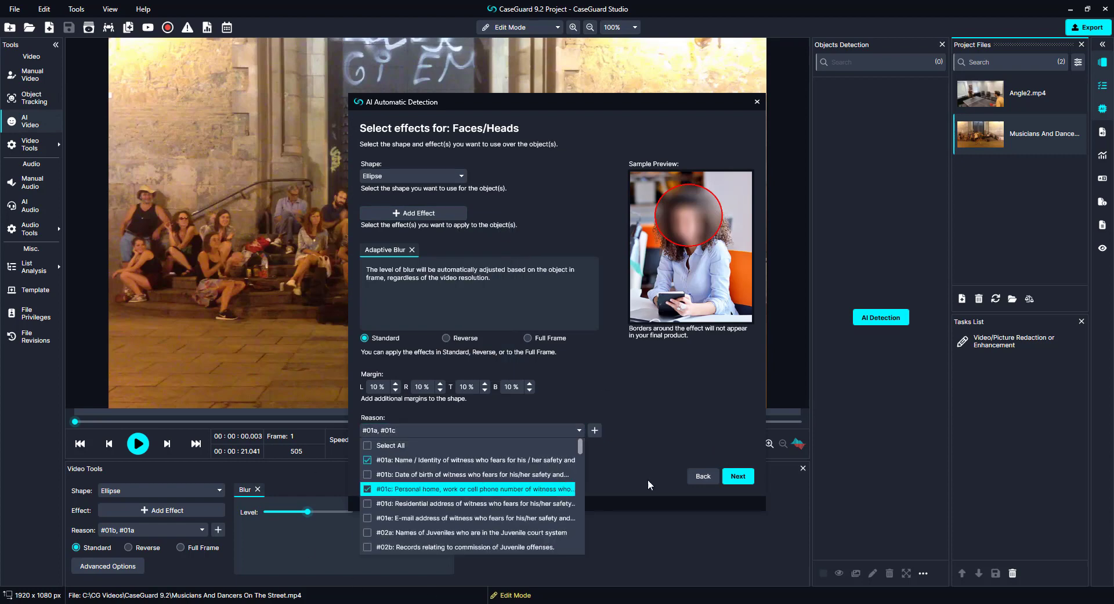
left_click(747, 477)
left_click(748, 479)
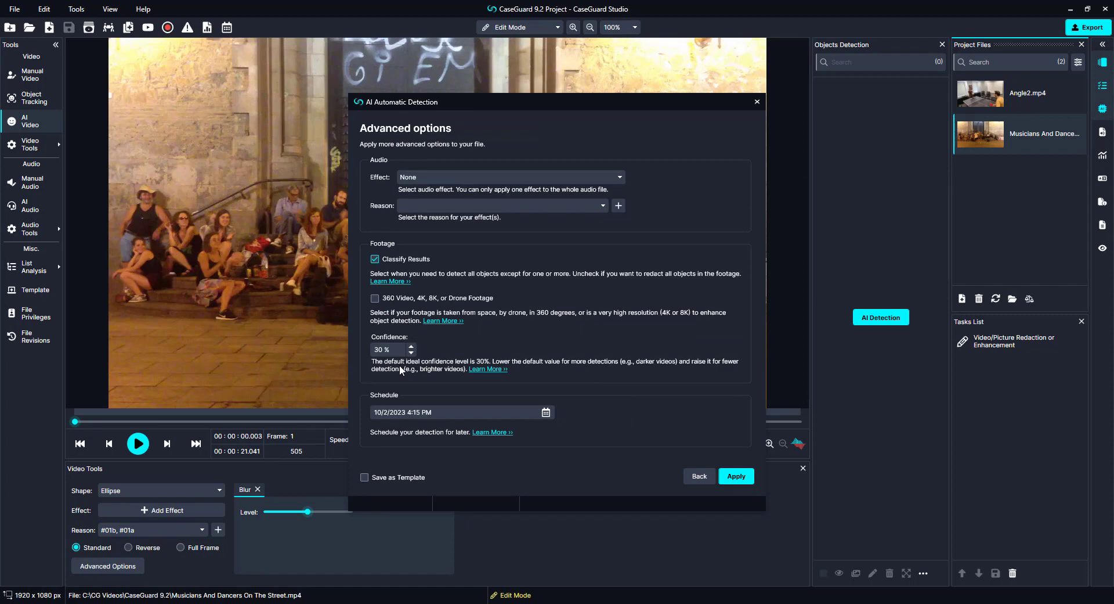
left_click(734, 474)
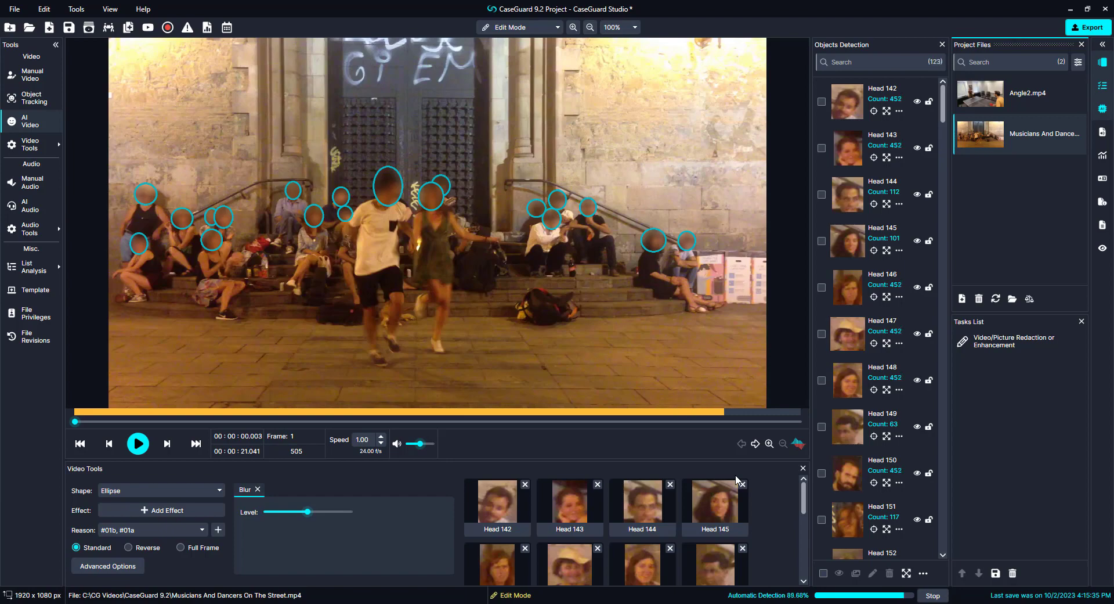
Step: Play the street video through all 505 frames to confirm every detected head stays blurred
left_click(137, 443)
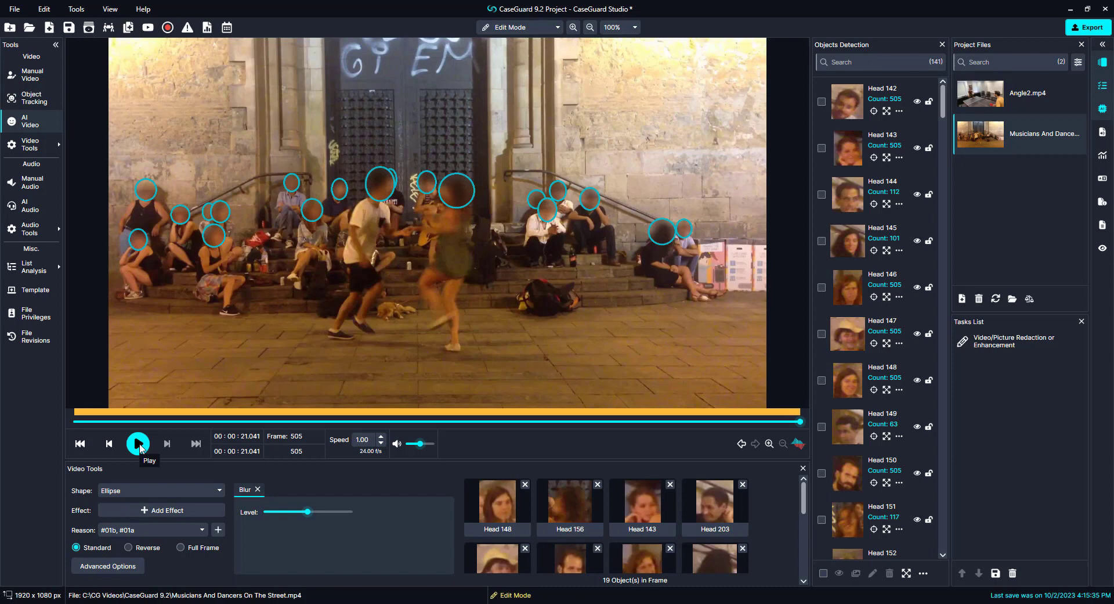
left_click(962, 298)
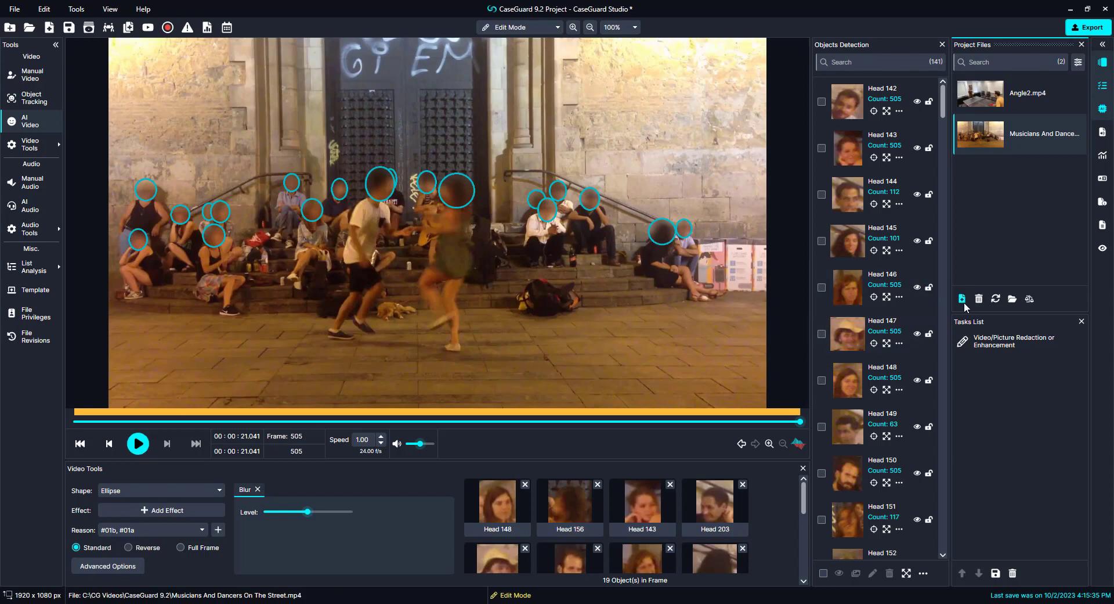
Step: Load backup.pst and reseller-w-attachments.pst into the PST import
left_click(391, 101)
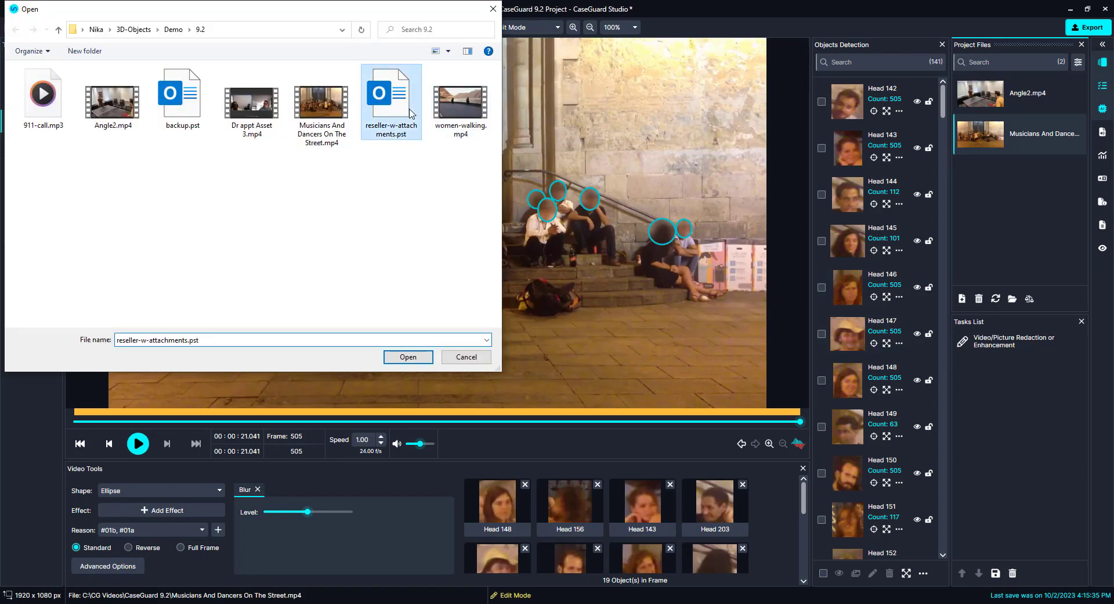
left_click(182, 97, "ctrl")
left_click(411, 358)
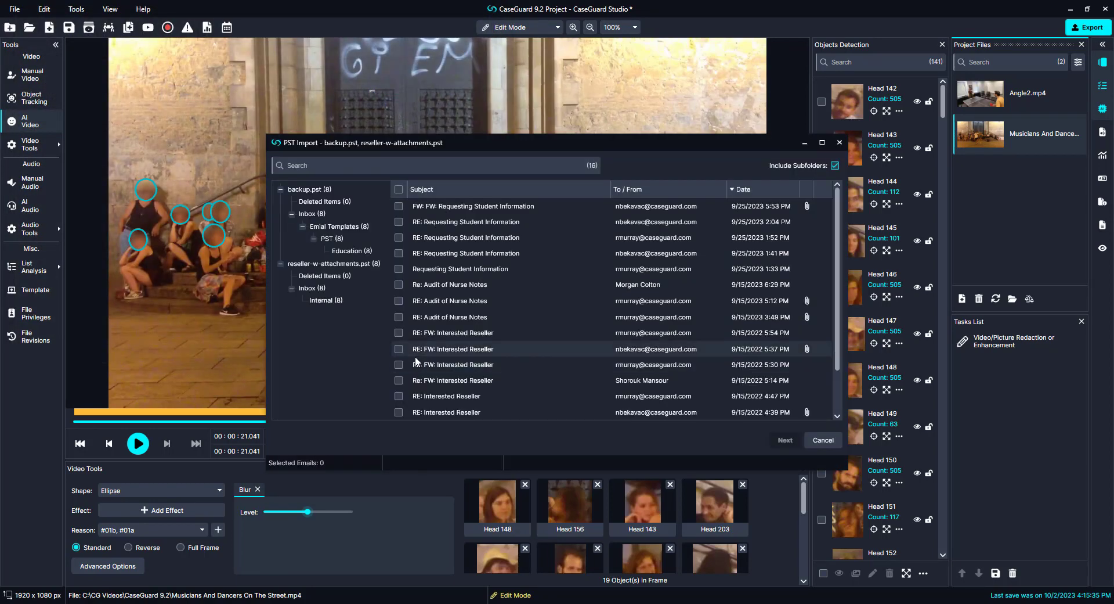
Step: Select all 16 emails from both mailboxes and continue to the import settings review
left_click(330, 190)
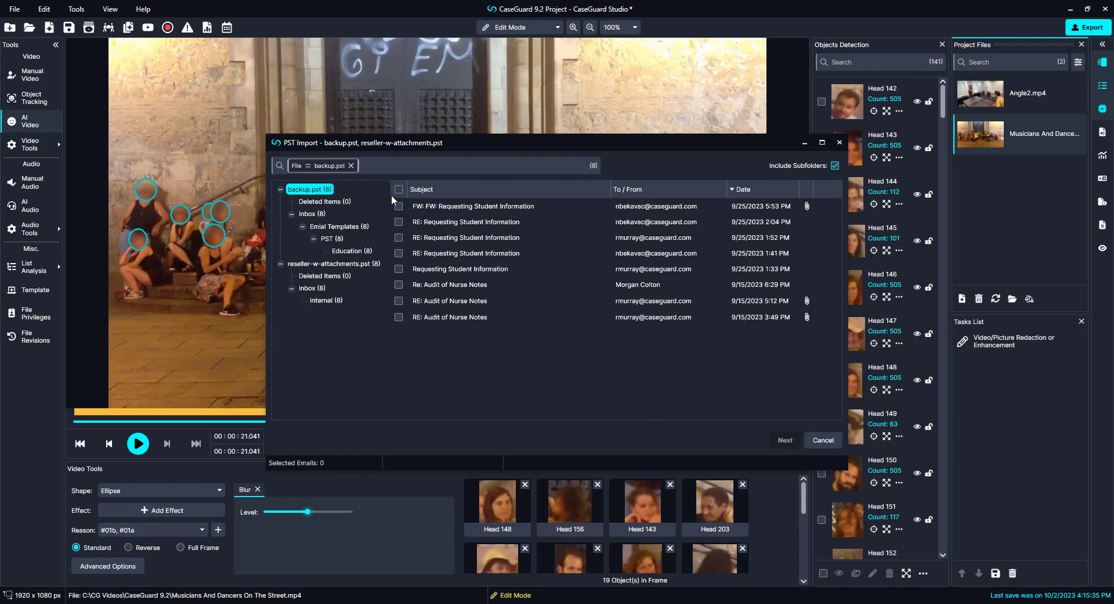
left_click(361, 264)
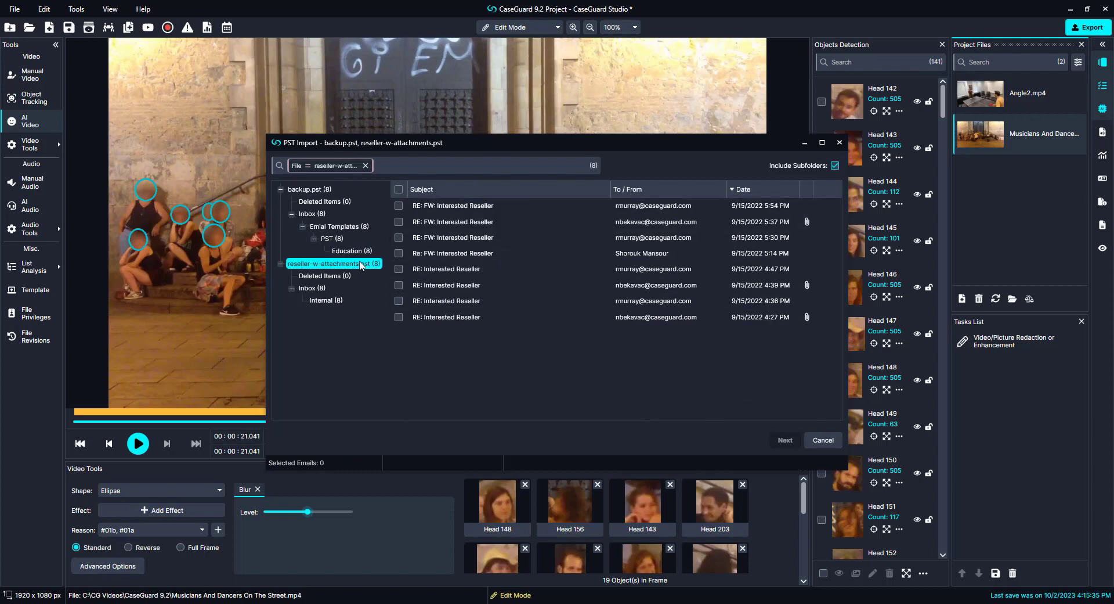
left_click(366, 165)
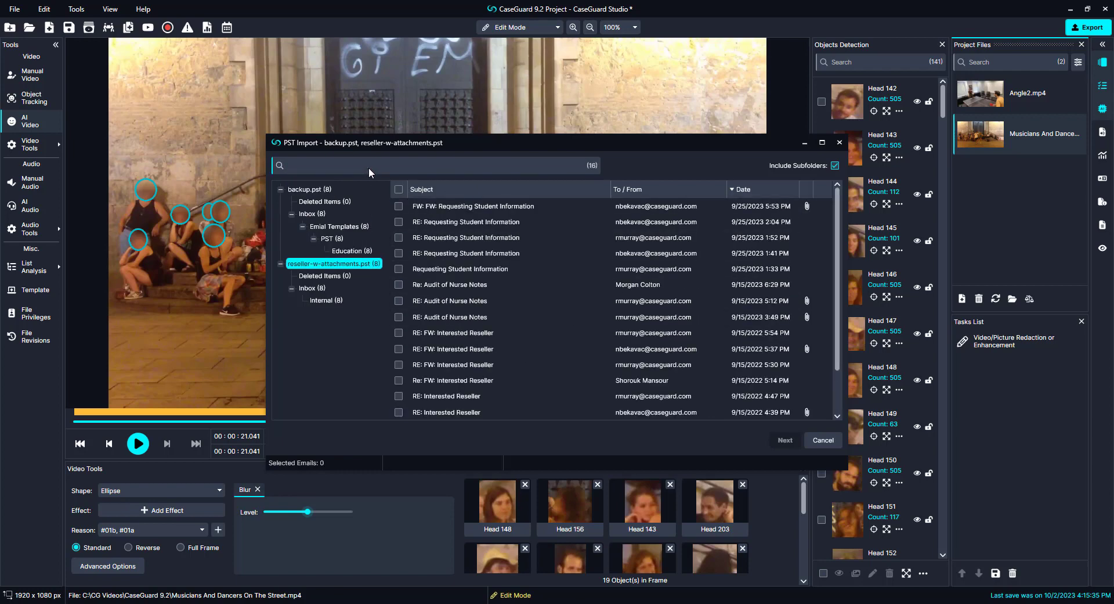
left_click(313, 168)
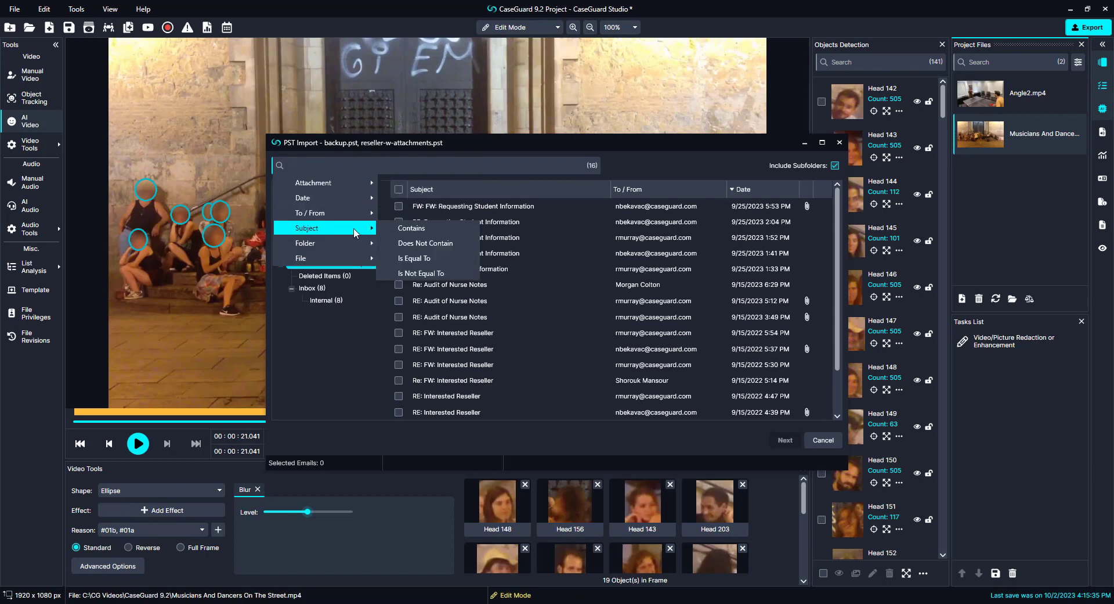
mouse_move(350, 260)
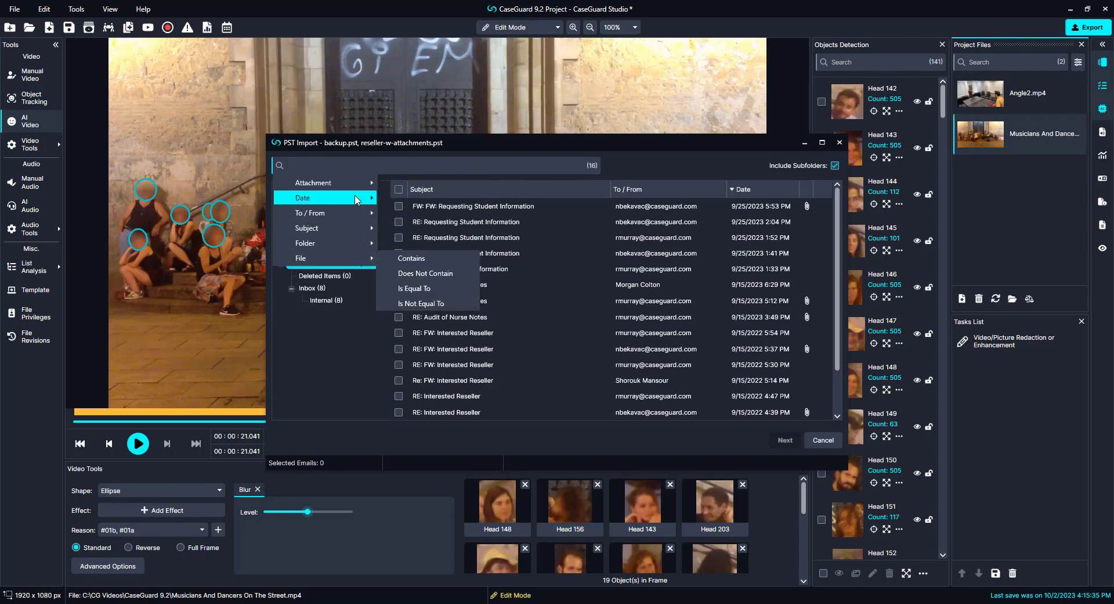
mouse_move(357, 200)
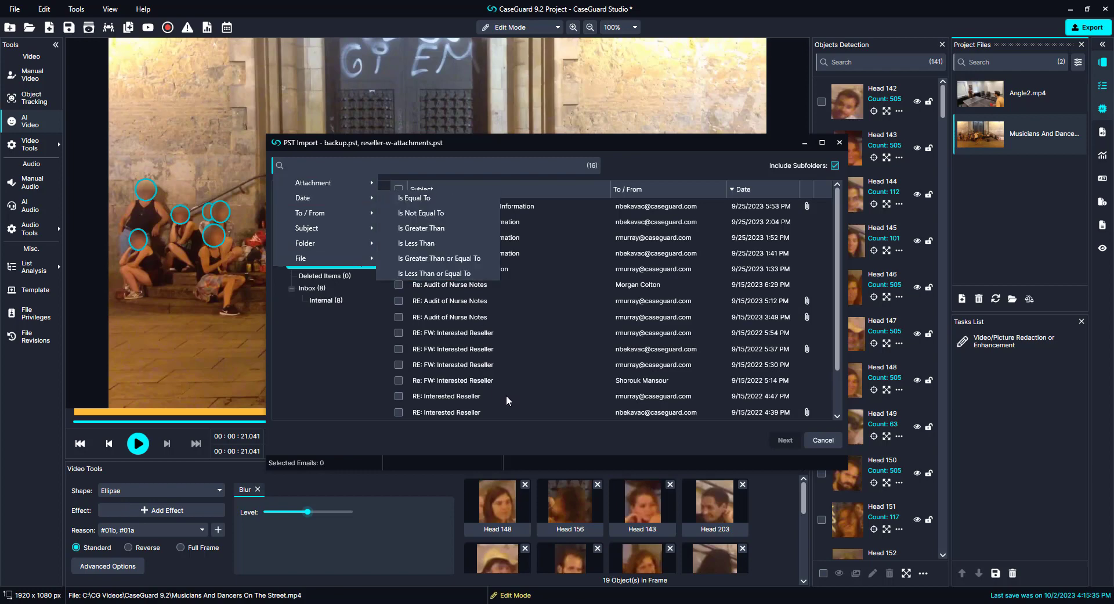
left_click(509, 427)
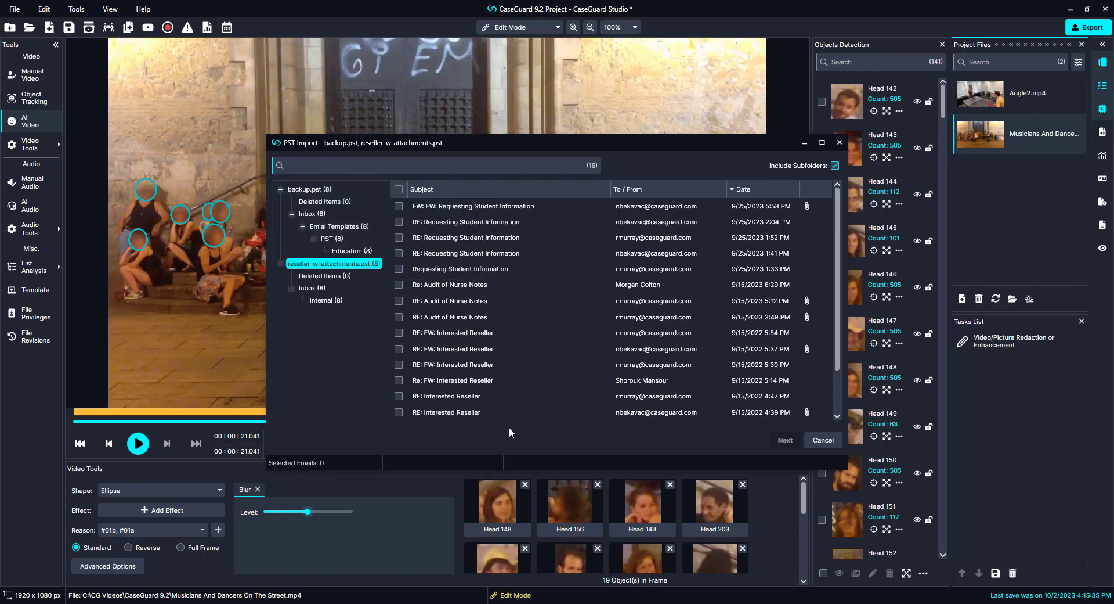
left_click(398, 189)
left_click(790, 441)
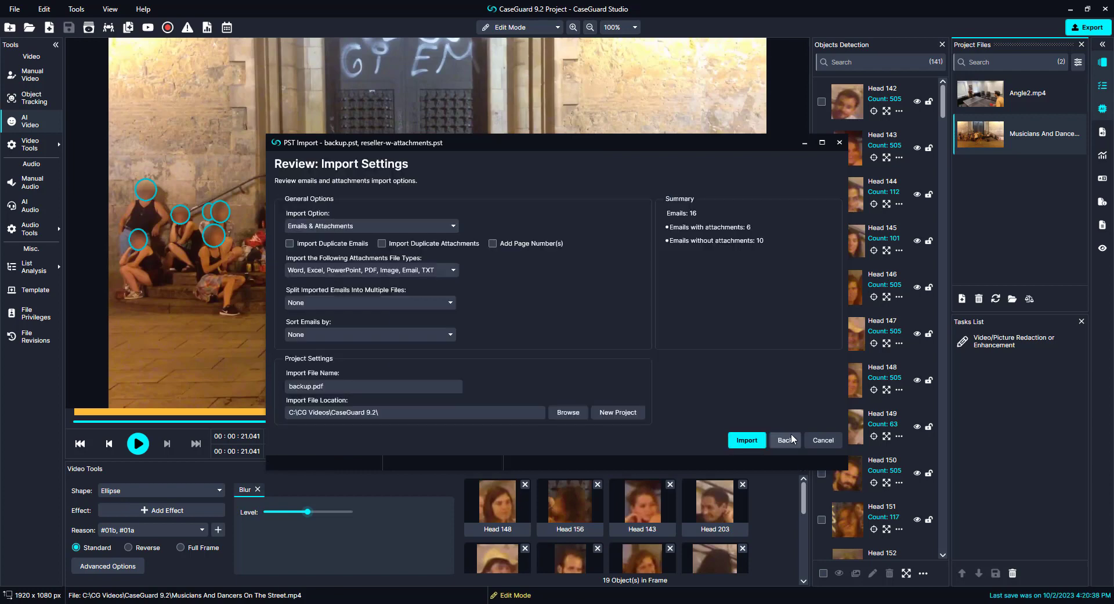
Step: Split imported emails by individual PST file, sort by date ascending, and start the PDF import
left_click(443, 304)
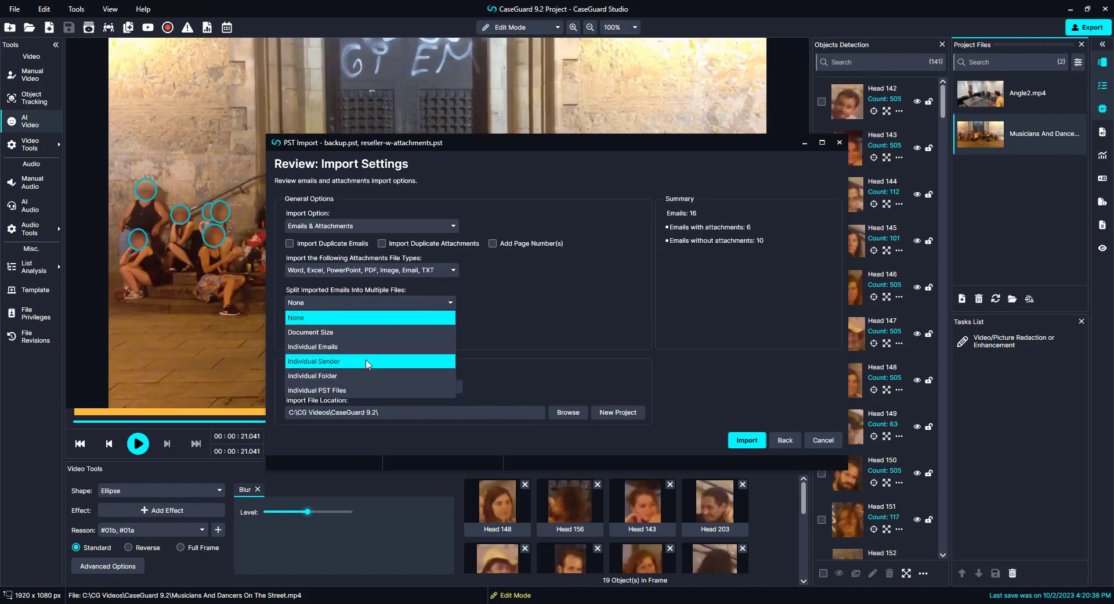
left_click(388, 393)
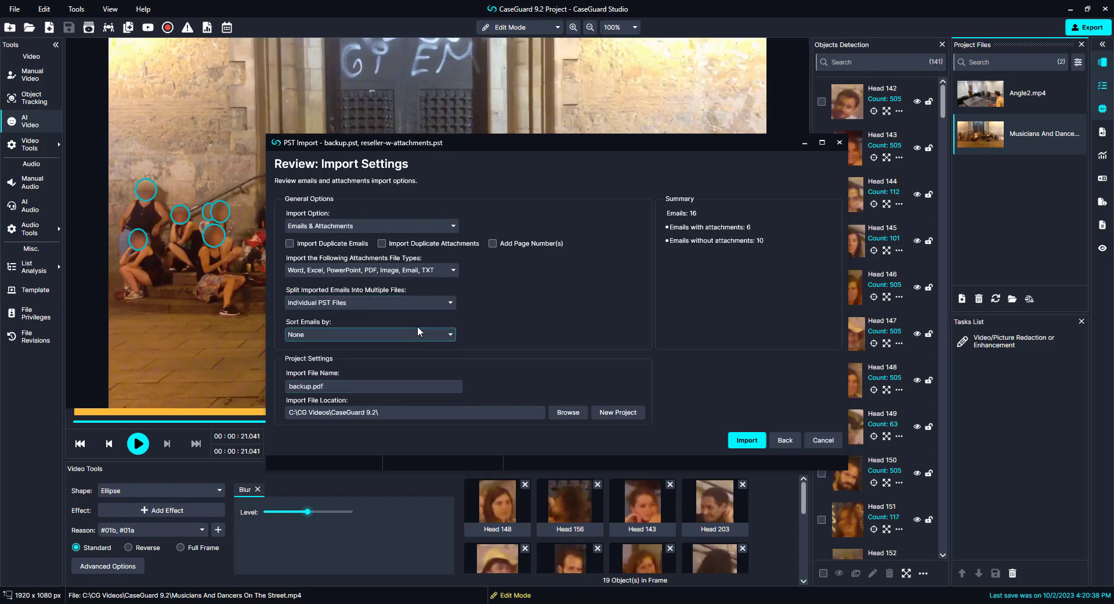
left_click(447, 336)
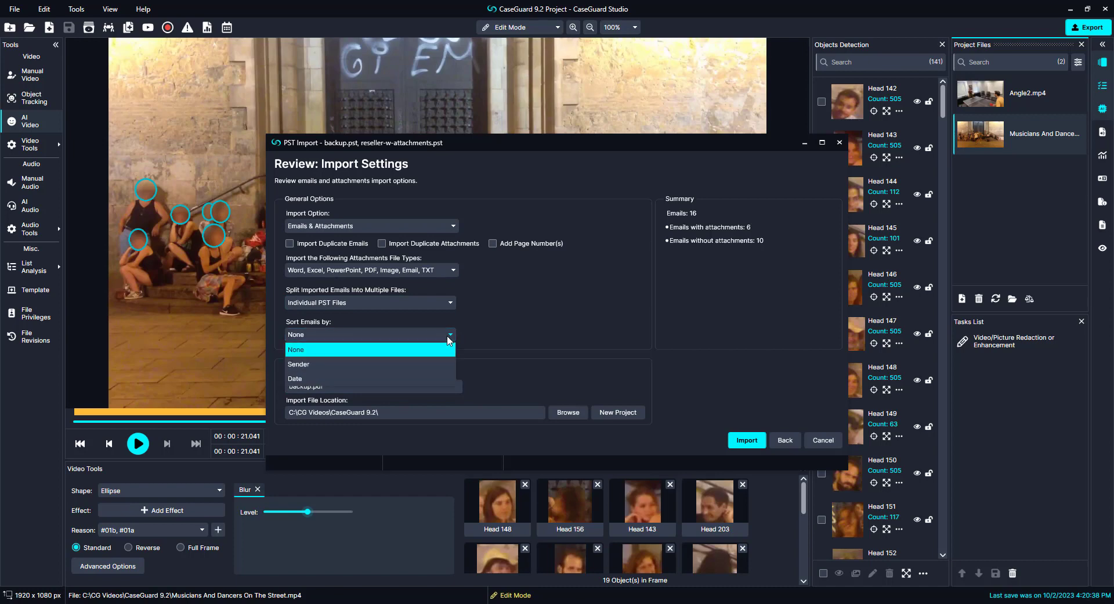
left_click(442, 380)
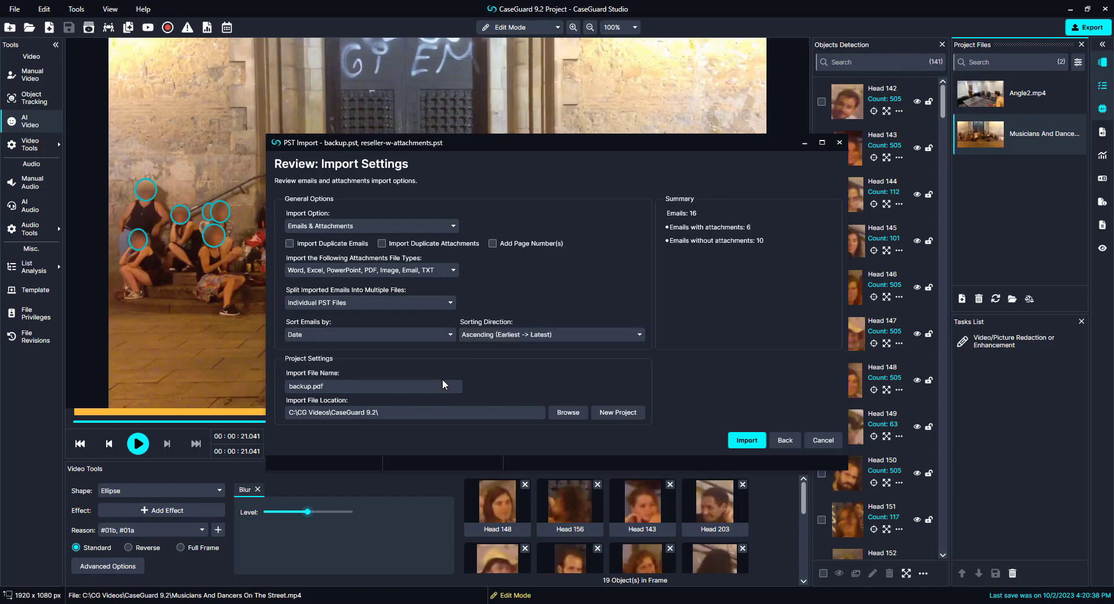
left_click(586, 332)
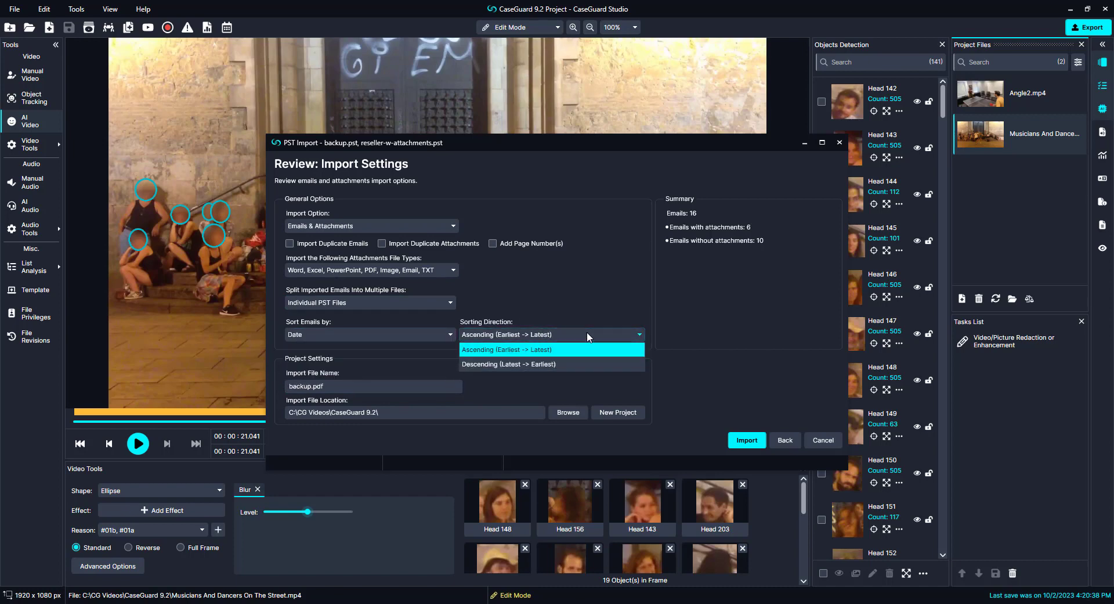
left_click(621, 378)
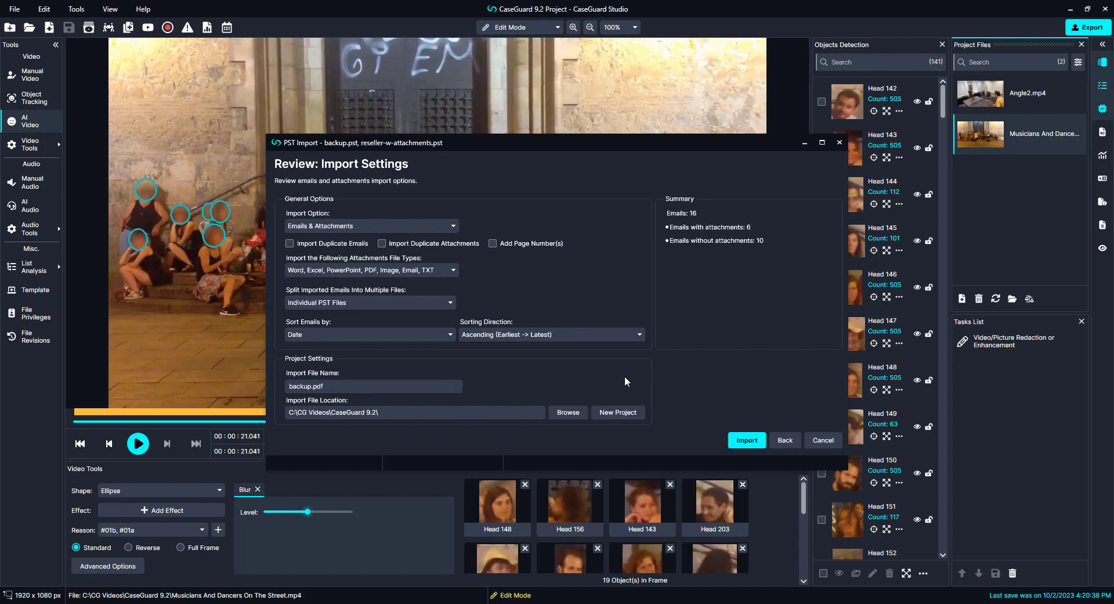
left_click(747, 440)
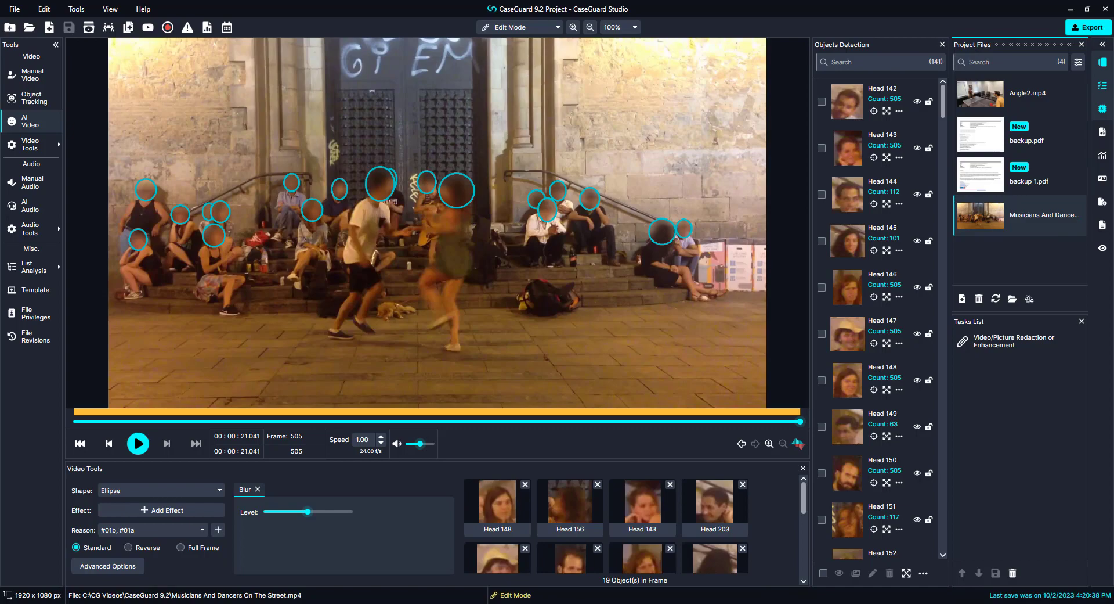
Step: View backup.pdf, then open backup_1.pdf and glance at the Document Tools flyout
left_click(1033, 124)
left_click(1011, 173)
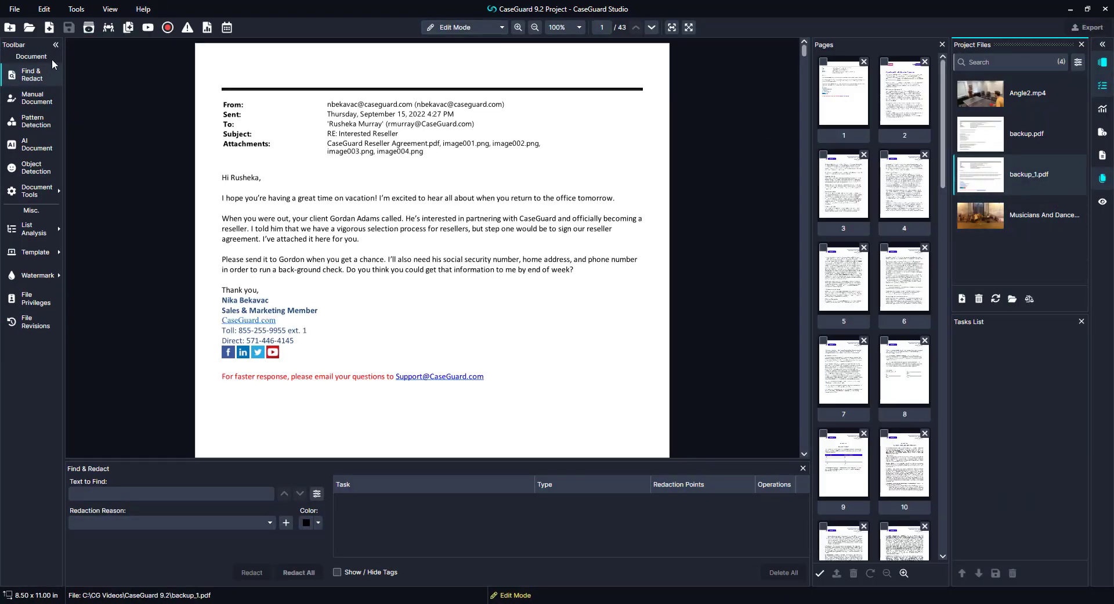
left_click(35, 191)
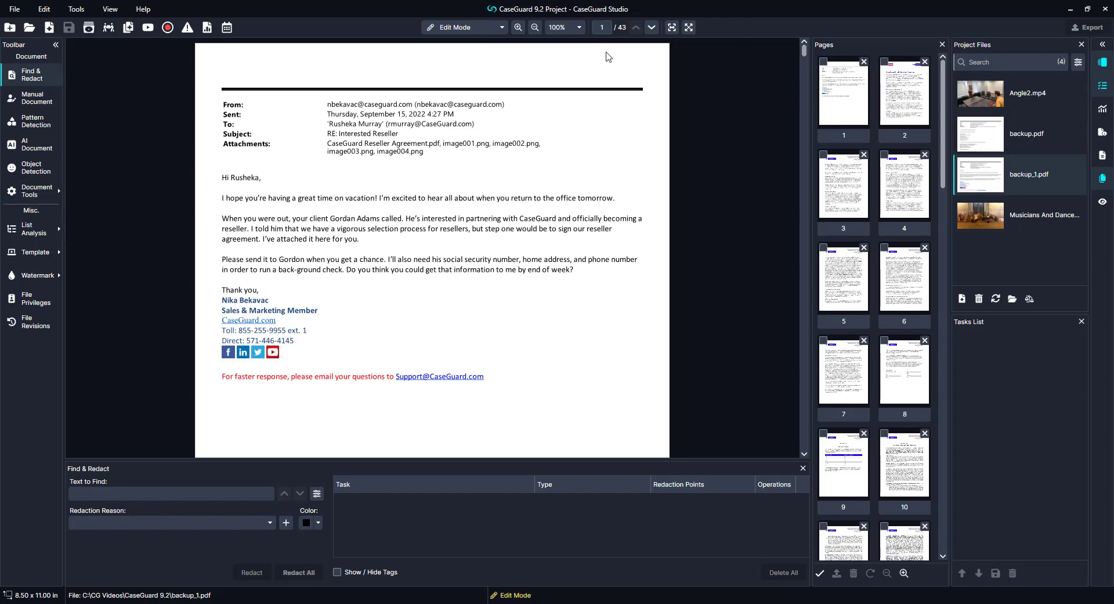
Step: Save redaction reasons #01a and #02b in backup_1.pdf's File Privileges dialog
left_click(40, 298)
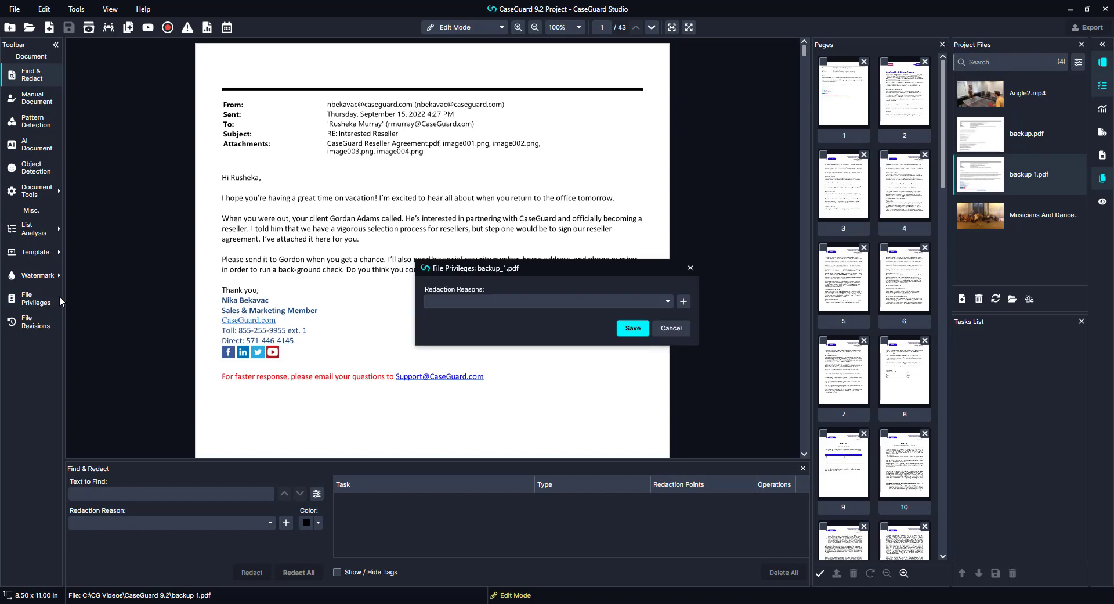
left_click(505, 302)
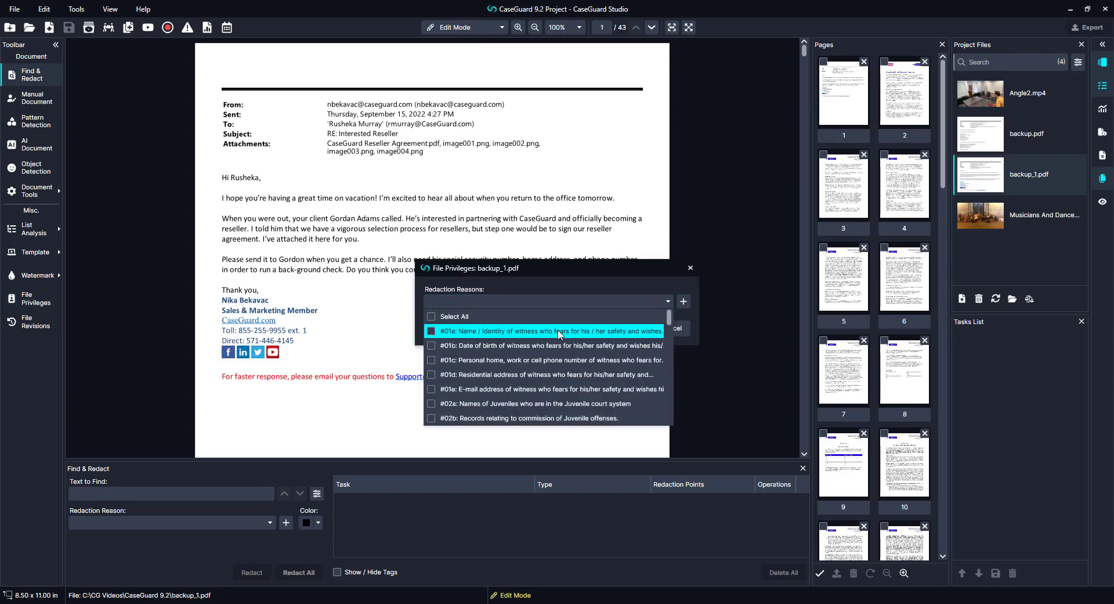
left_click(575, 332)
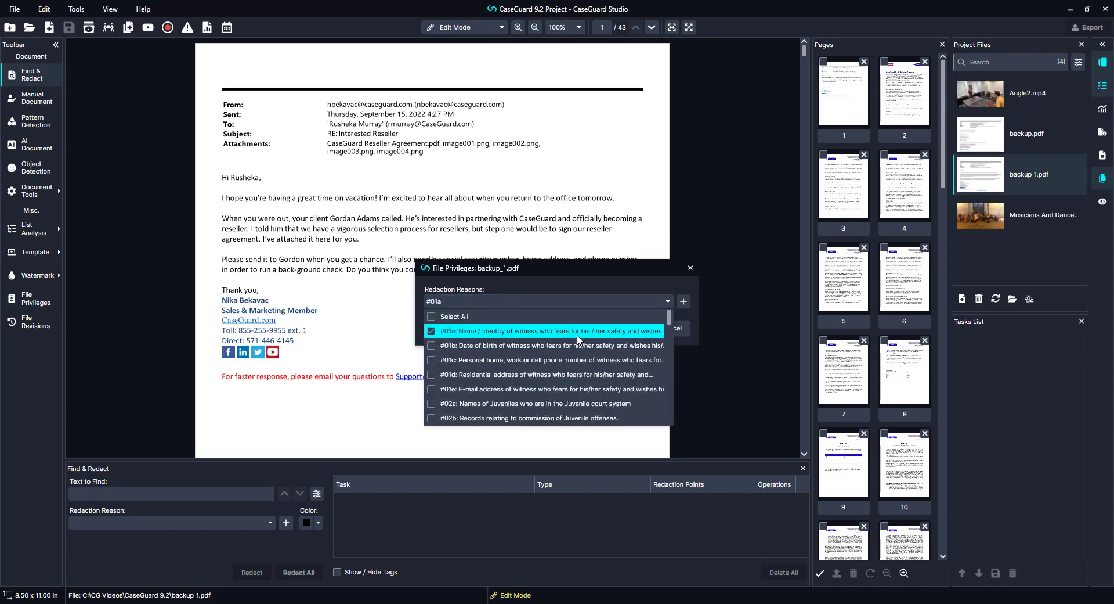
left_click(607, 419)
left_click(638, 297)
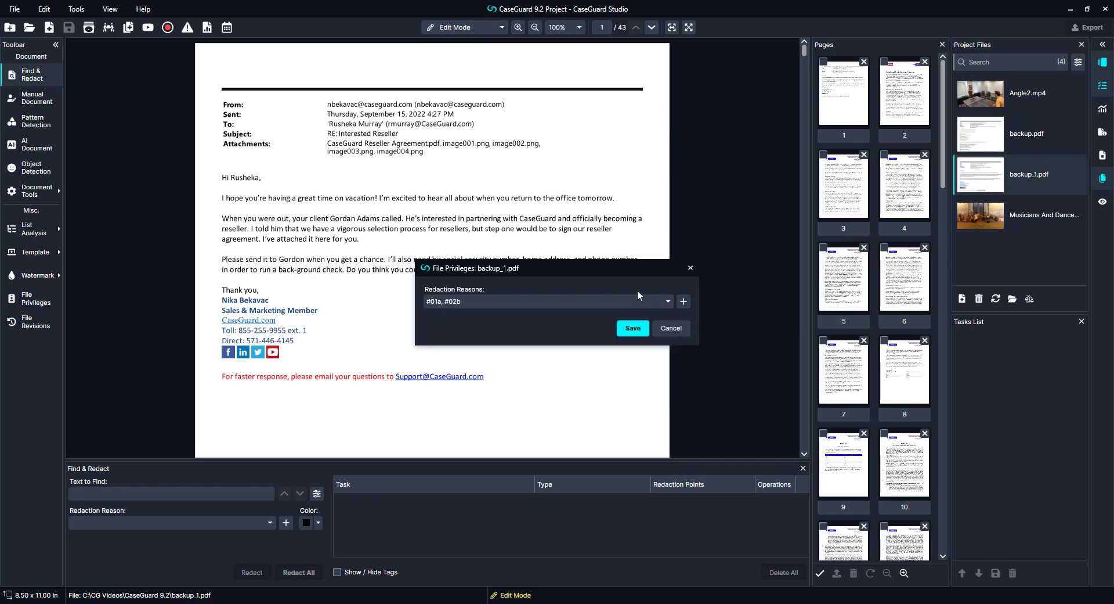
left_click(633, 328)
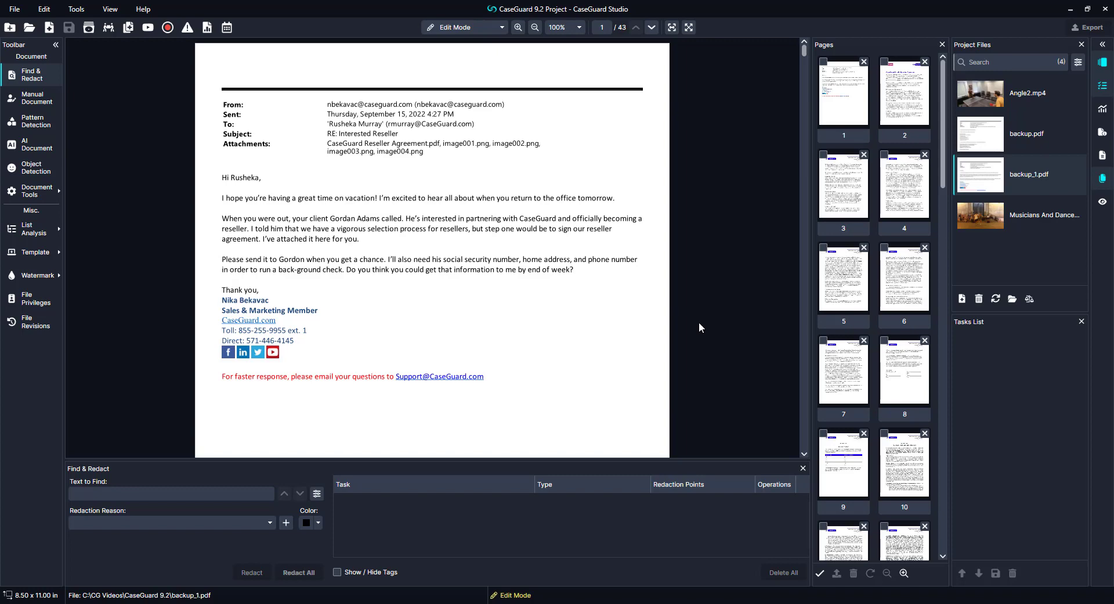
Step: Add the recipient's name, the sender's name and the recipient's email address to Names and Emails
left_click_drag(260, 178, 233, 178)
right_click(241, 176)
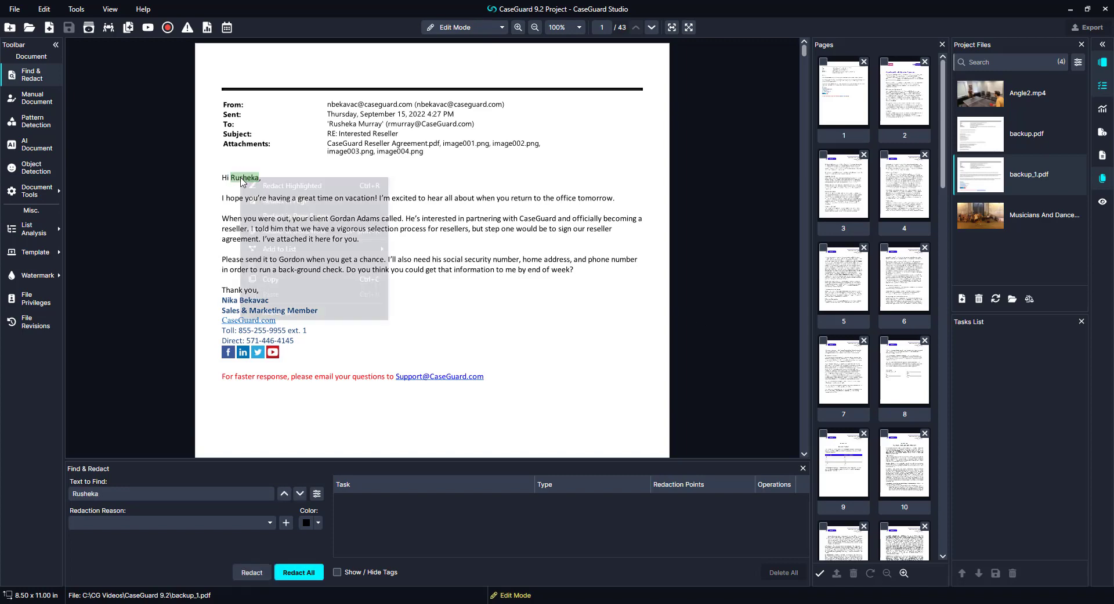
mouse_move(335, 254)
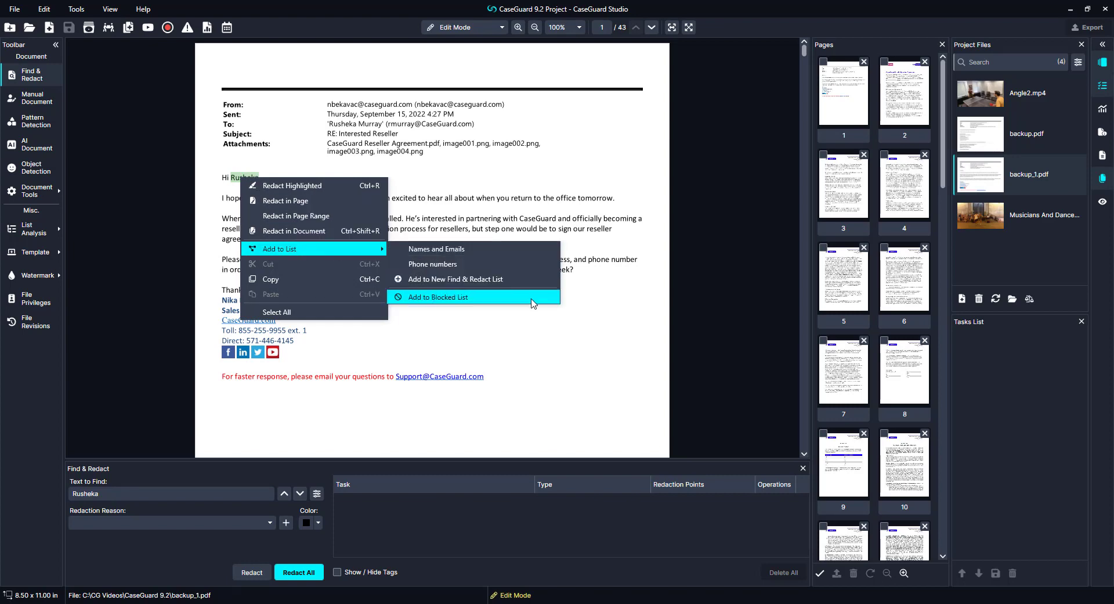
left_click(542, 250)
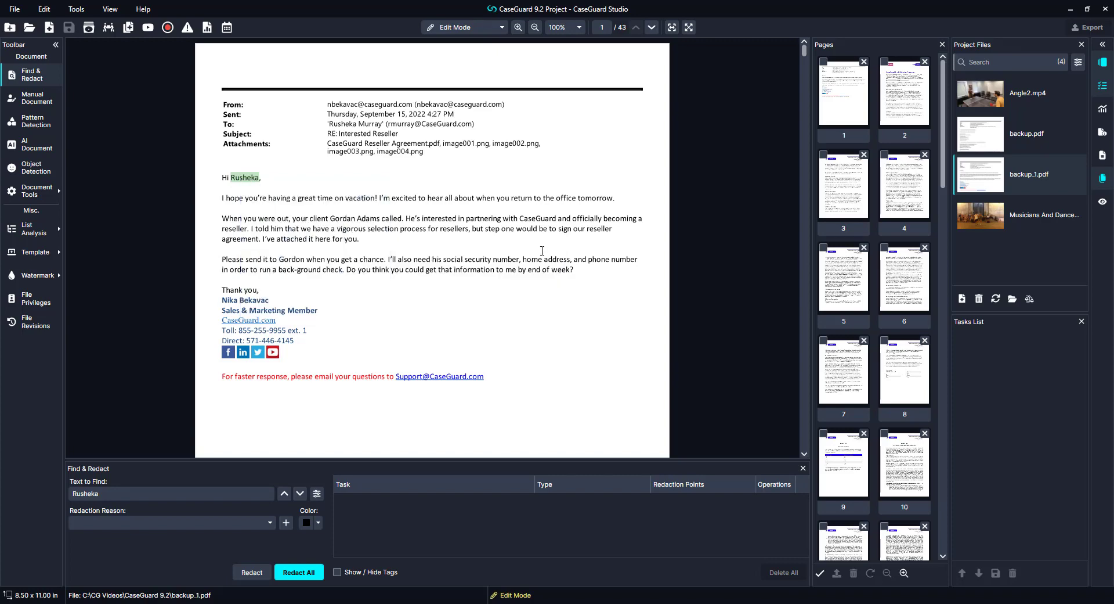
left_click_drag(269, 300, 223, 300)
right_click(230, 298)
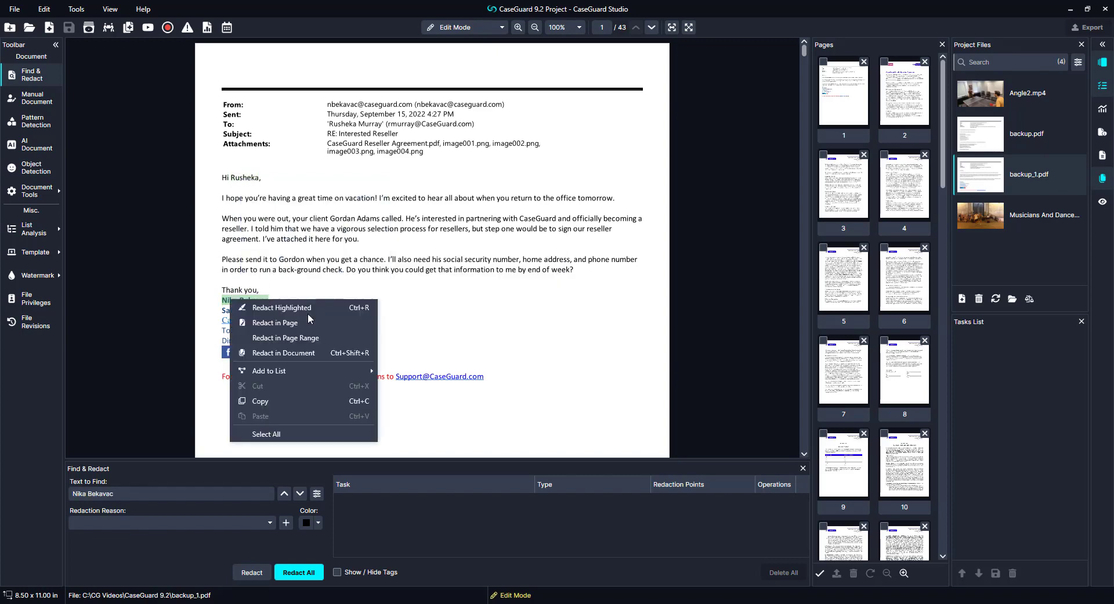
mouse_move(326, 369)
left_click(427, 371)
left_click(465, 124)
left_click_drag(469, 124, 388, 124)
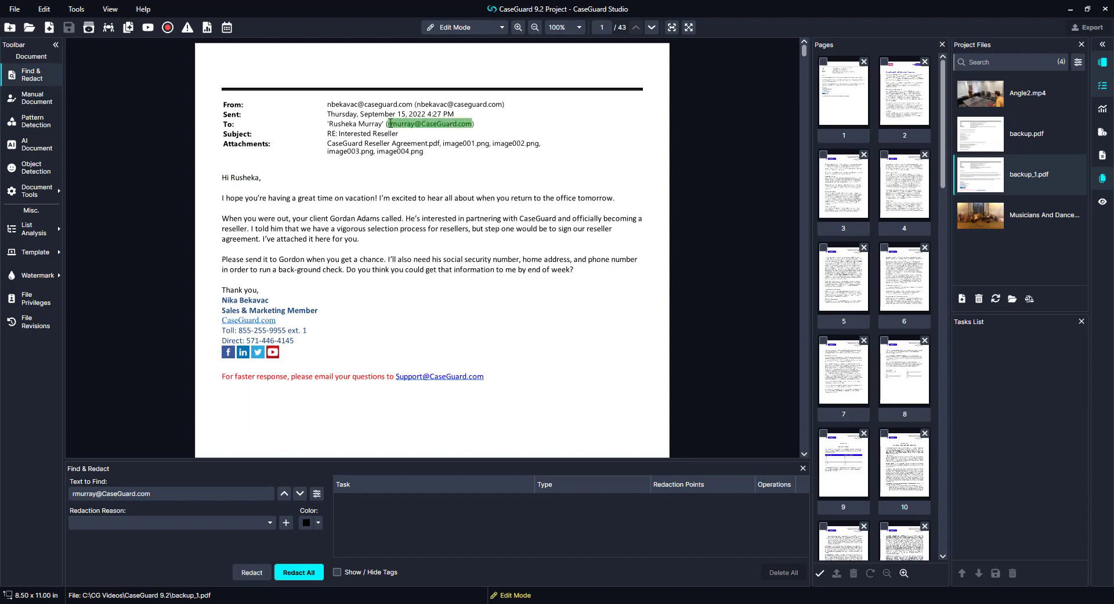
right_click(399, 123)
left_click(566, 196)
Step: On page 30, add two phone numbers to the Phone numbers list
scroll(569, 223, "down", 20)
scroll(924, 479, "down", 12)
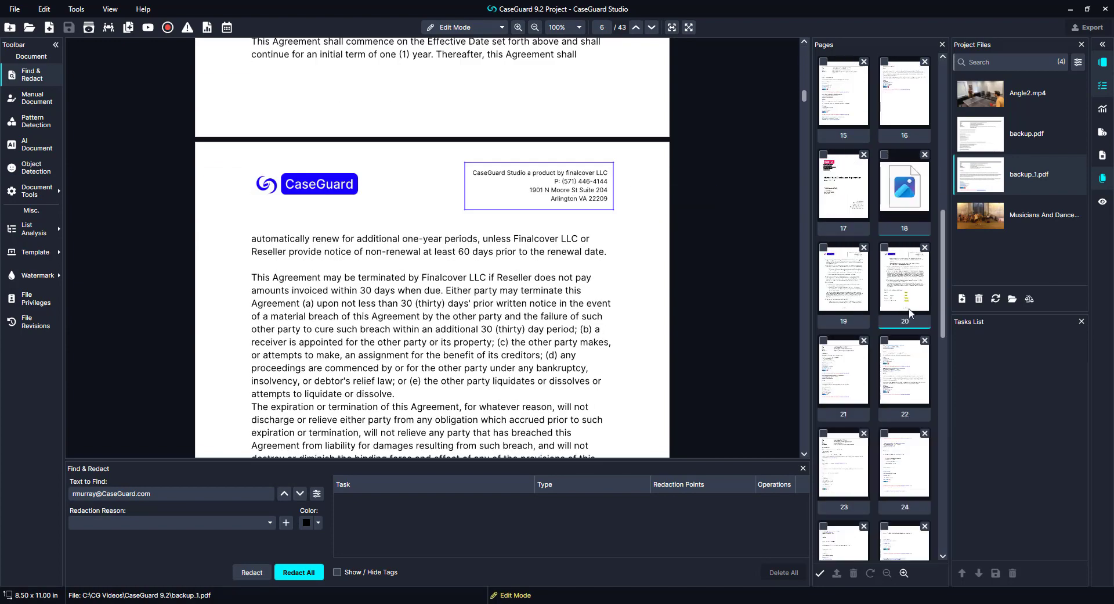
left_click(907, 289)
mouse_move(245, 345)
left_mouse_down()
mouse_move(316, 345)
mouse_move(303, 355)
mouse_move(279, 329)
mouse_move(230, 330)
left_mouse_up()
right_click(311, 346)
mouse_move(387, 424)
left_click(493, 431)
right_click(271, 354)
left_click(458, 440)
Step: Add the CaseGuard.com text to a find list
scroll(465, 301, "down", 4)
right_click(237, 329)
mouse_move(319, 405)
left_click(427, 414)
scroll(431, 366, "down", 9)
scroll(431, 365, "up", 4)
Step: Add the signature name to Names and Emails and the signature mobile number to Phone numbers
left_click_drag(285, 121, 223, 122)
right_click(227, 121)
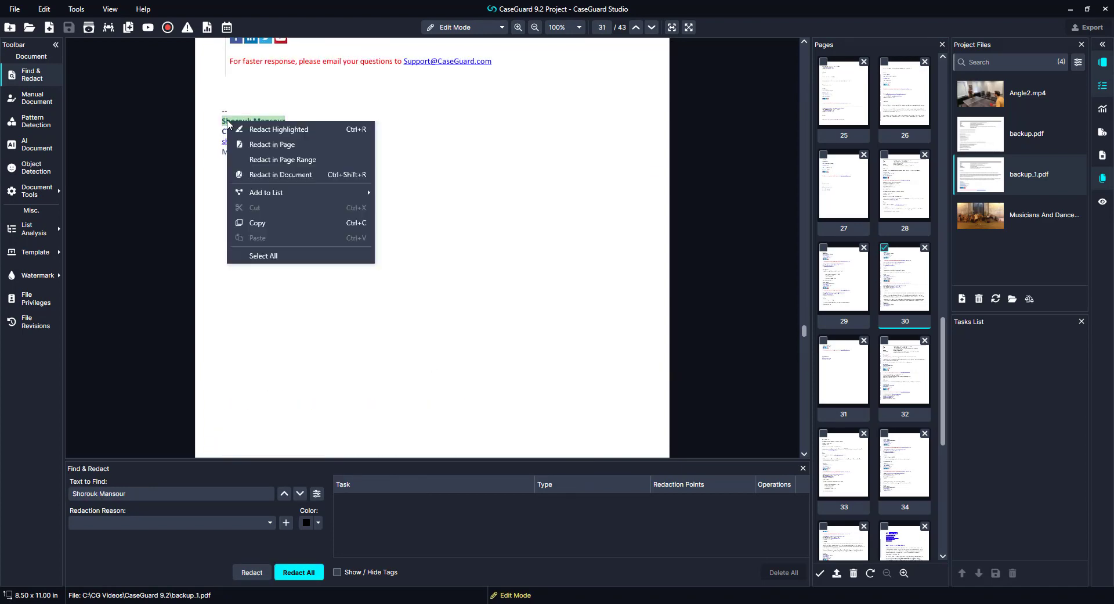
mouse_move(314, 191)
left_click(406, 192)
left_click_drag(298, 152, 251, 153)
right_click(251, 155)
mouse_move(349, 226)
left_click(423, 238)
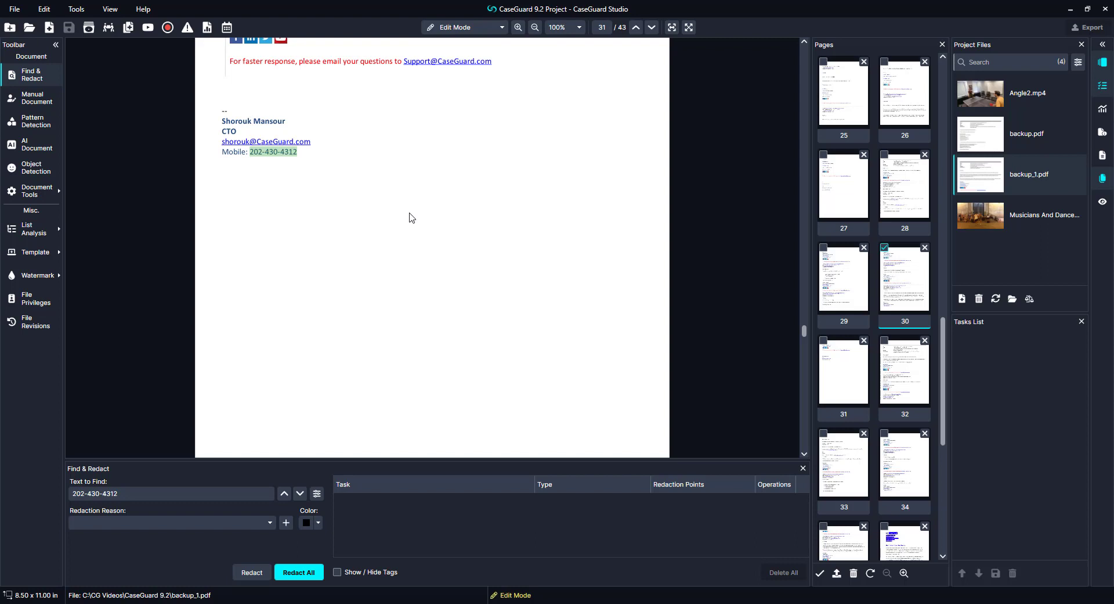
Step: Analyze backup_1.pdf with the existing Names and Emails and Phone numbers lists, then show the Analytics results
left_click(59, 232)
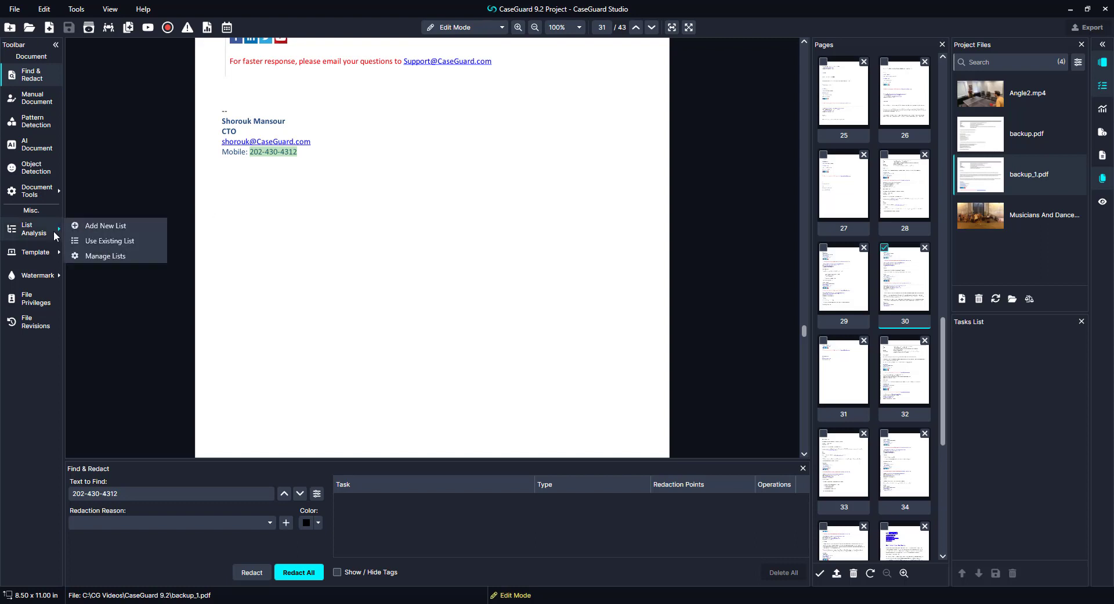
left_click(104, 241)
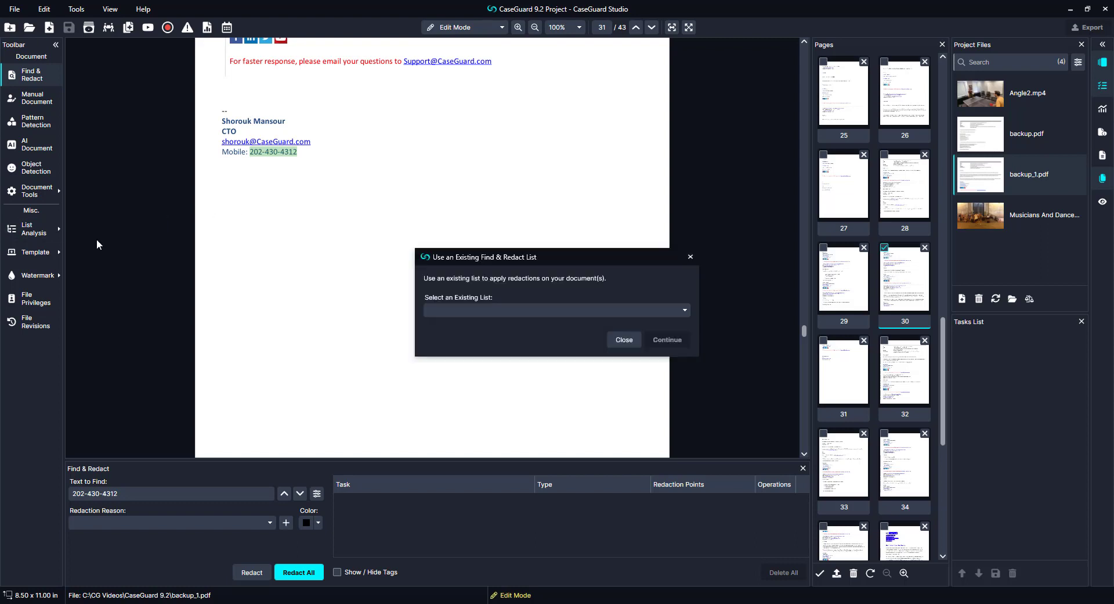
left_click(604, 309)
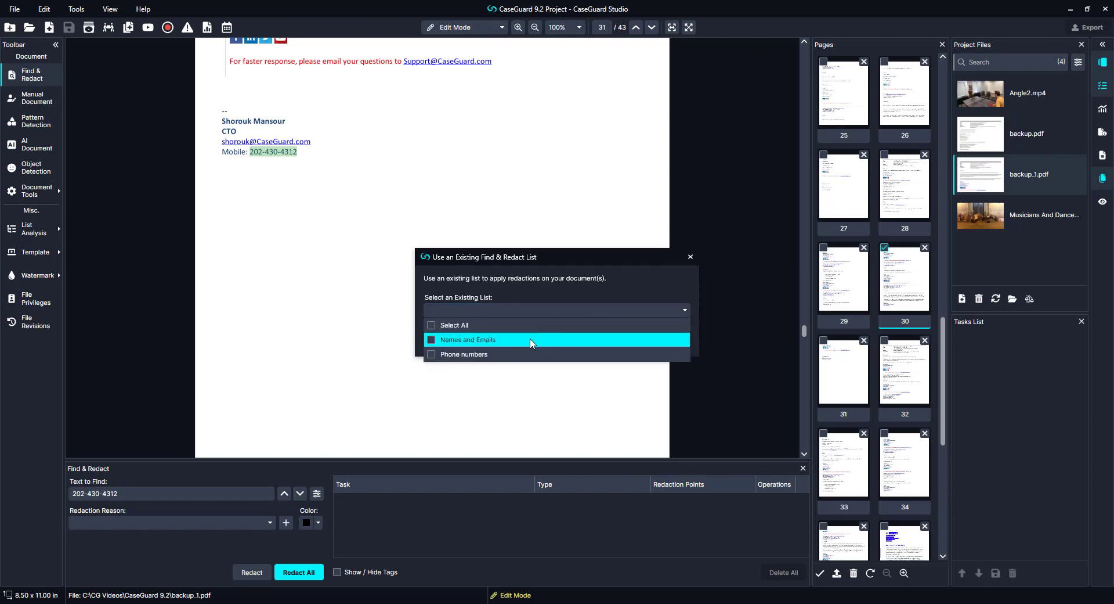
left_click(531, 340)
left_click(528, 355)
left_click(556, 296)
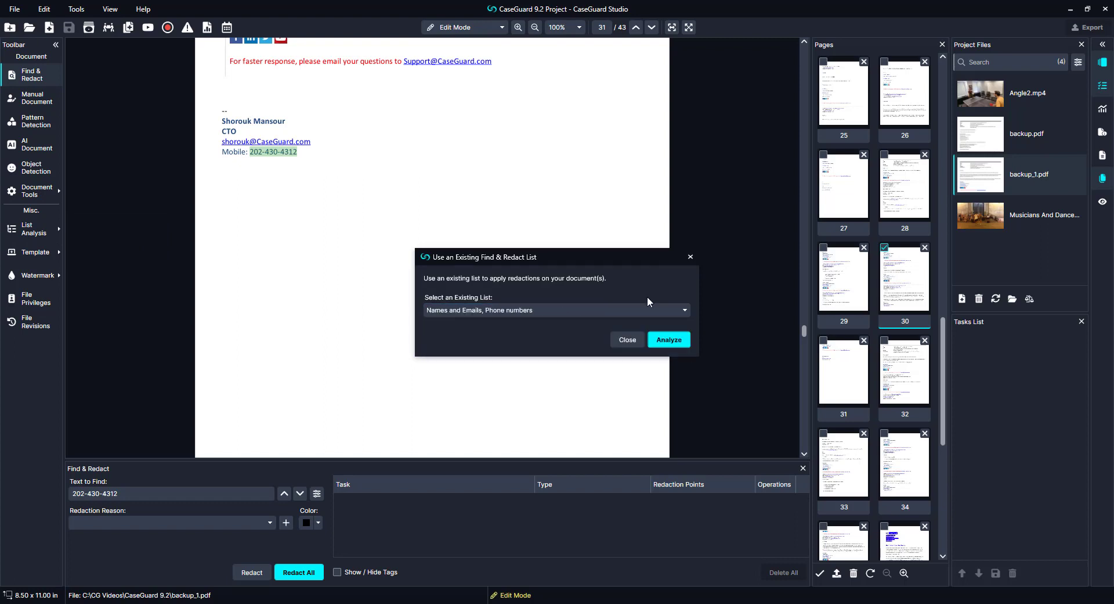
left_click(667, 339)
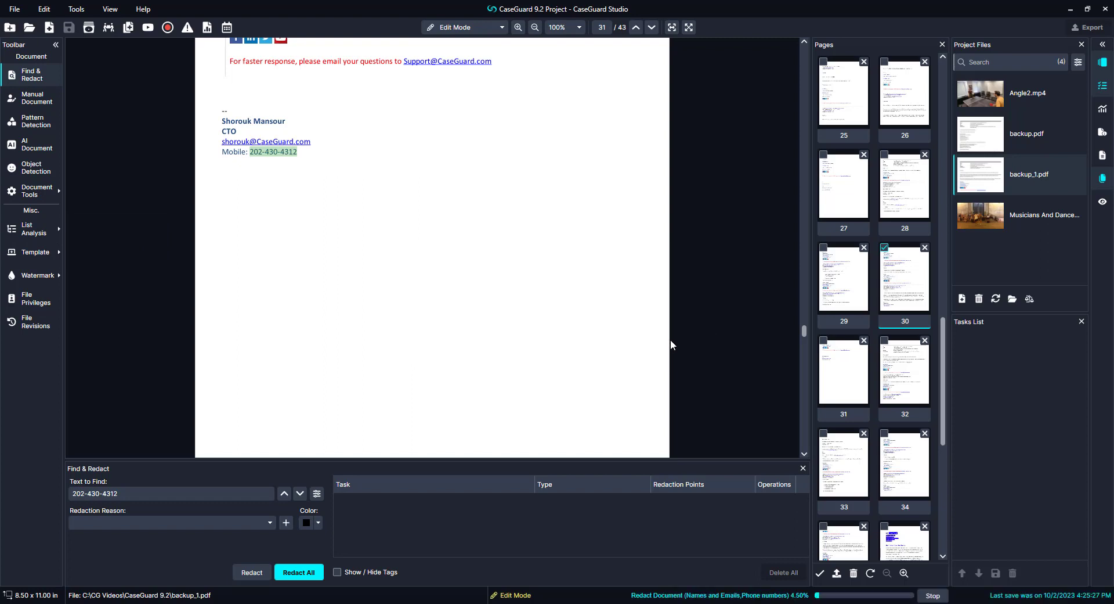
left_click(1104, 114)
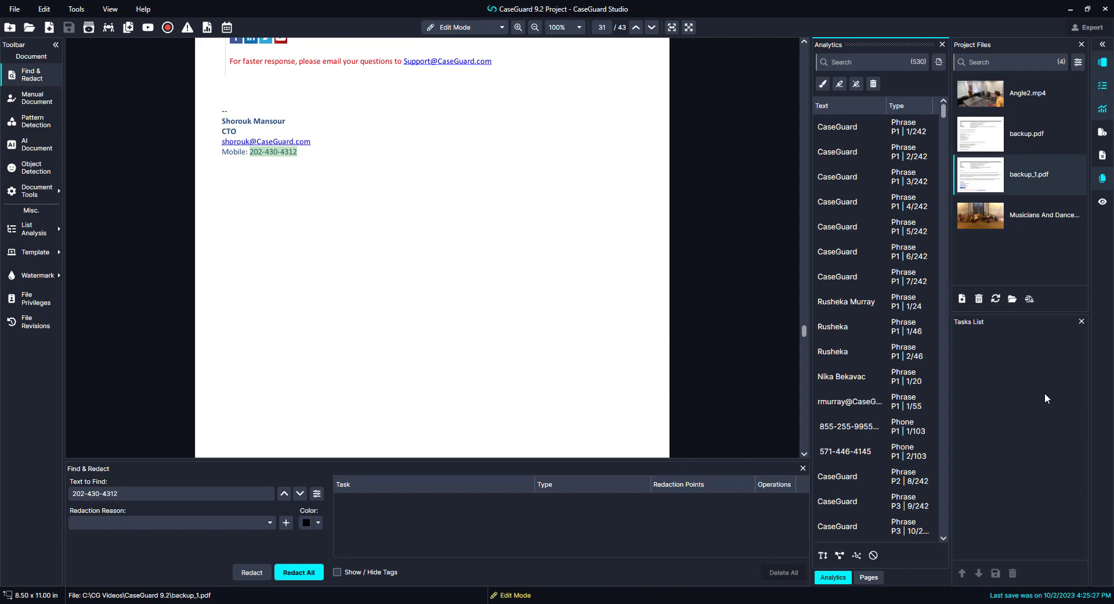
Step: Redact all analysis matches and check that Document settings show redaction tag numbers on exports
left_click(823, 84)
scroll(713, 191, "up", 10)
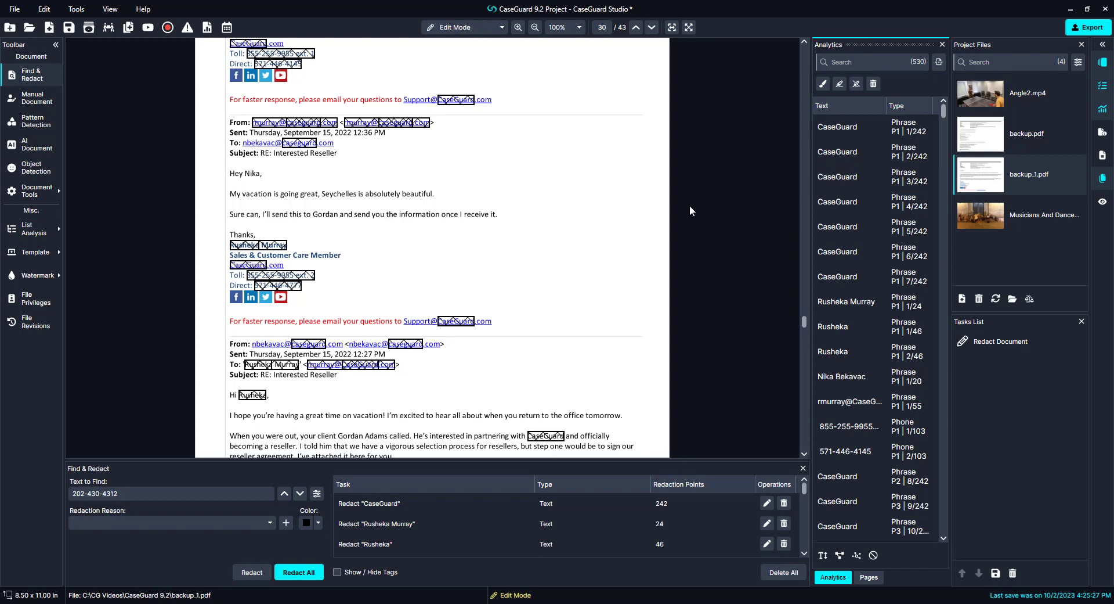
left_click(76, 9)
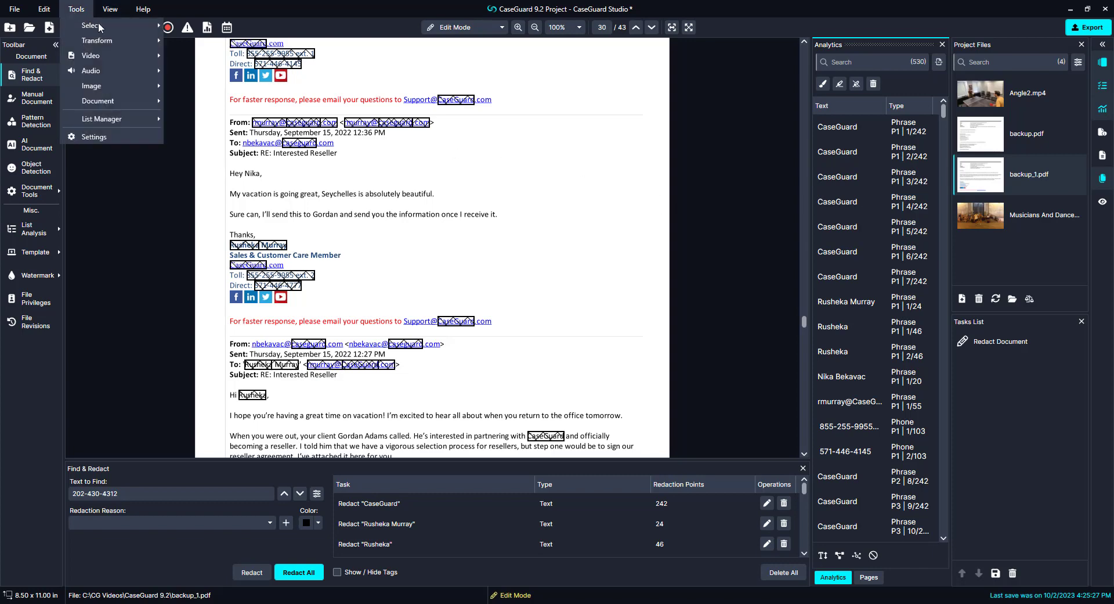
left_click(128, 139)
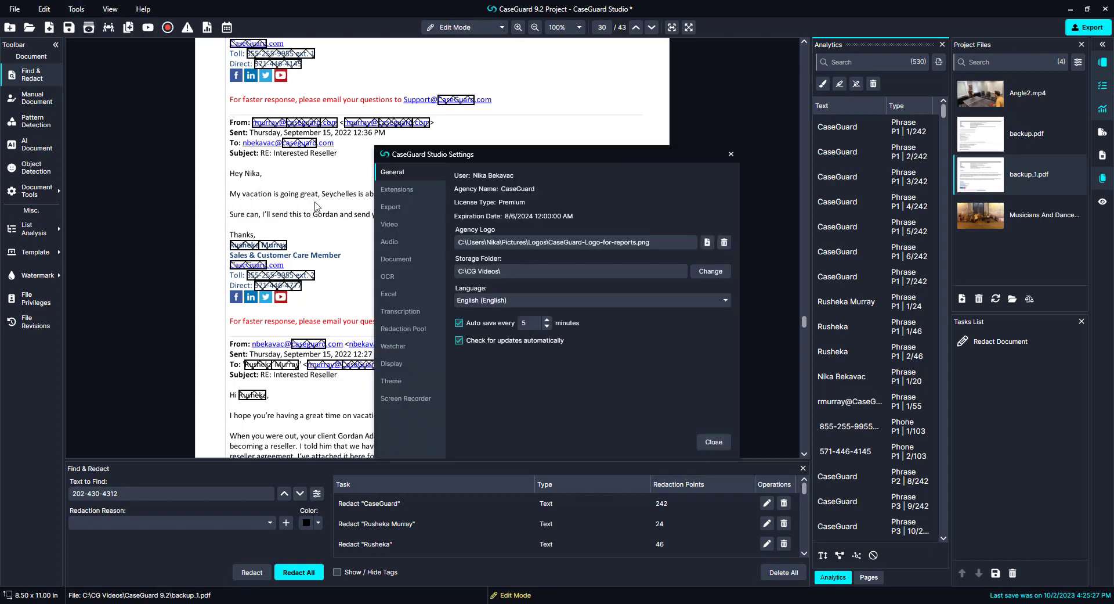
left_click(404, 260)
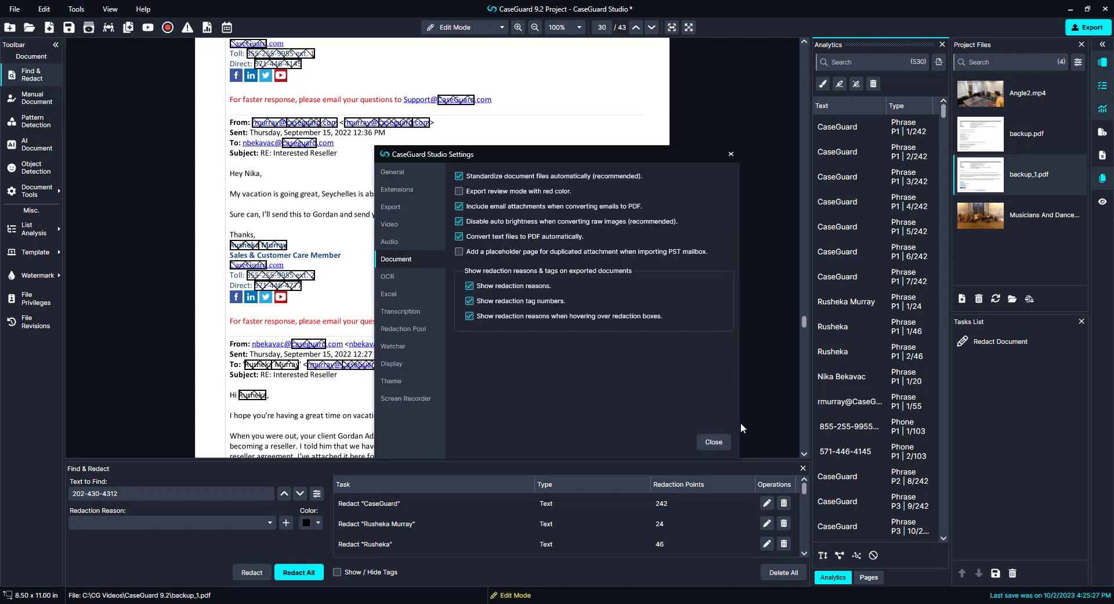
left_click(717, 441)
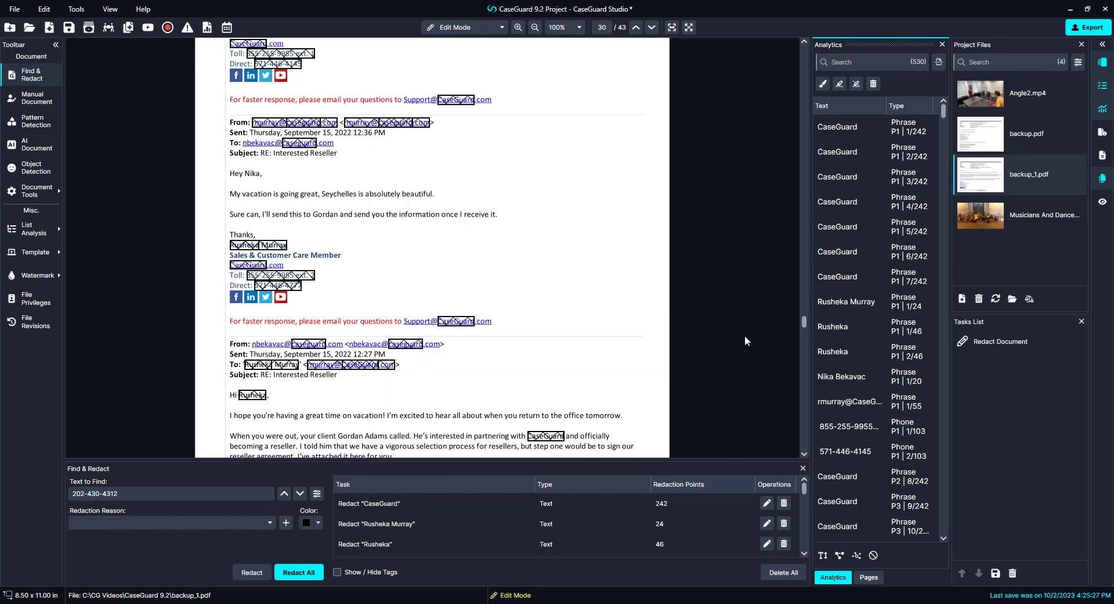
Step: Export the redacted copy backup_1_Redacted.pdf and open it
left_click(1088, 27)
left_click(672, 375)
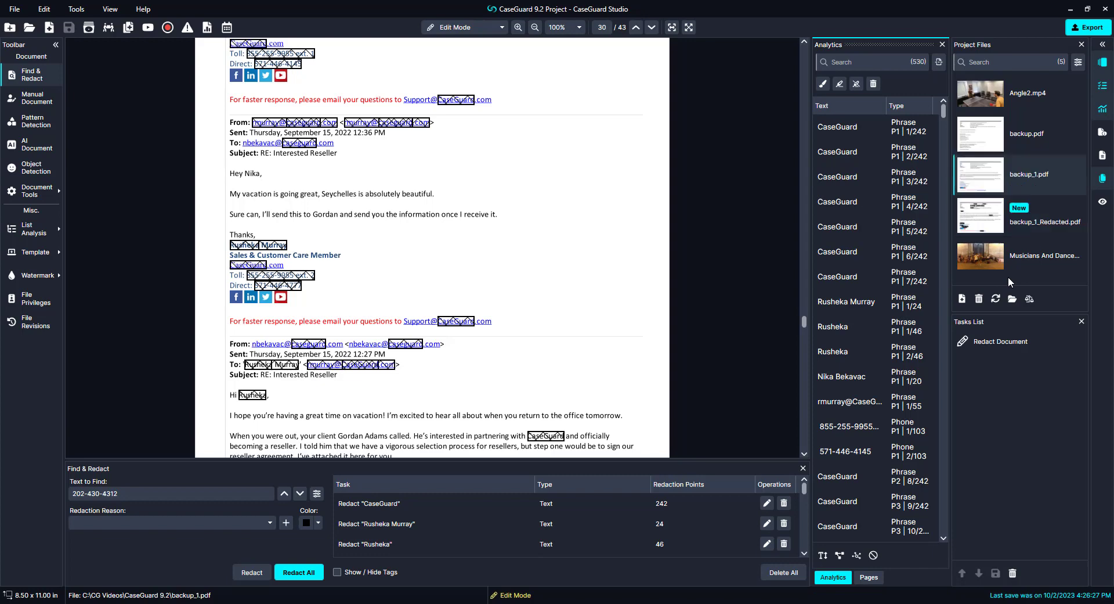
left_click(1027, 212)
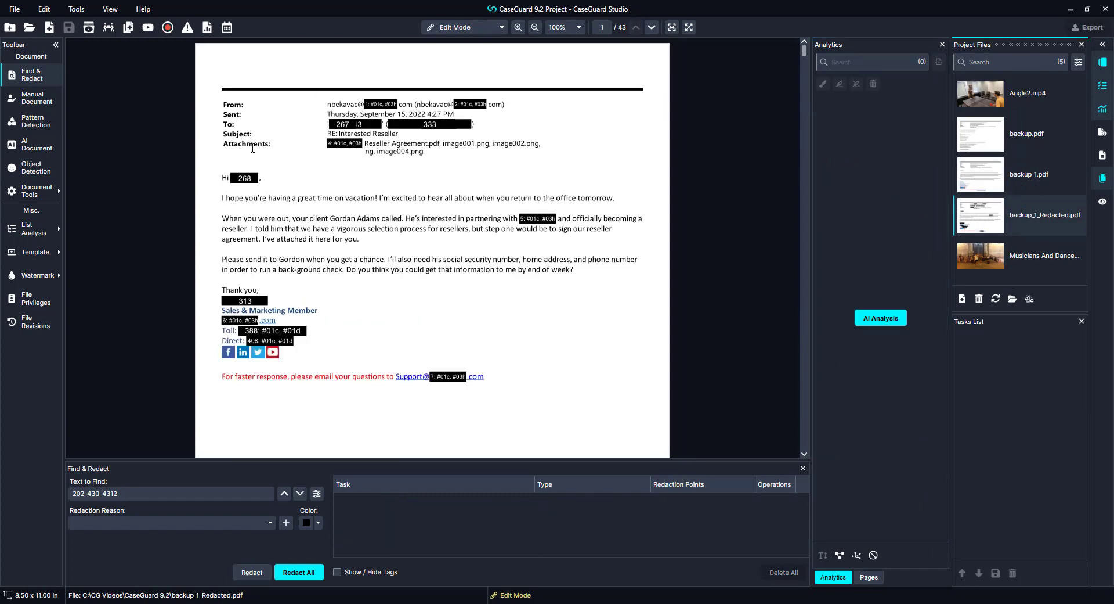
Step: Scroll through the redacted pages with numbered reason tags, then reopen the original backup_1.pdf
scroll(539, 239, "down", 10)
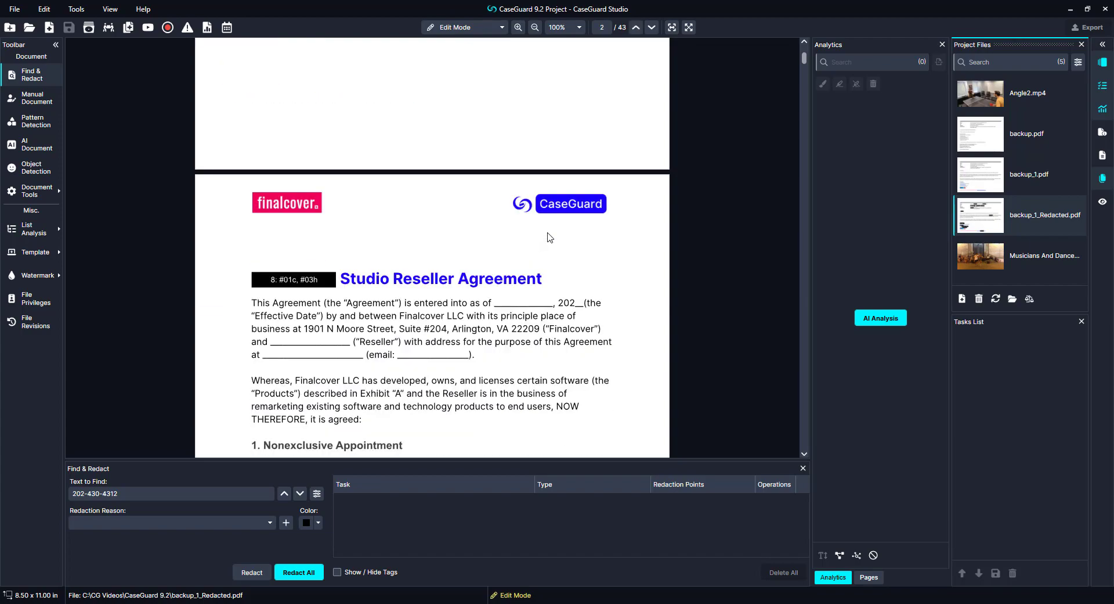
scroll(549, 235, "down", 3)
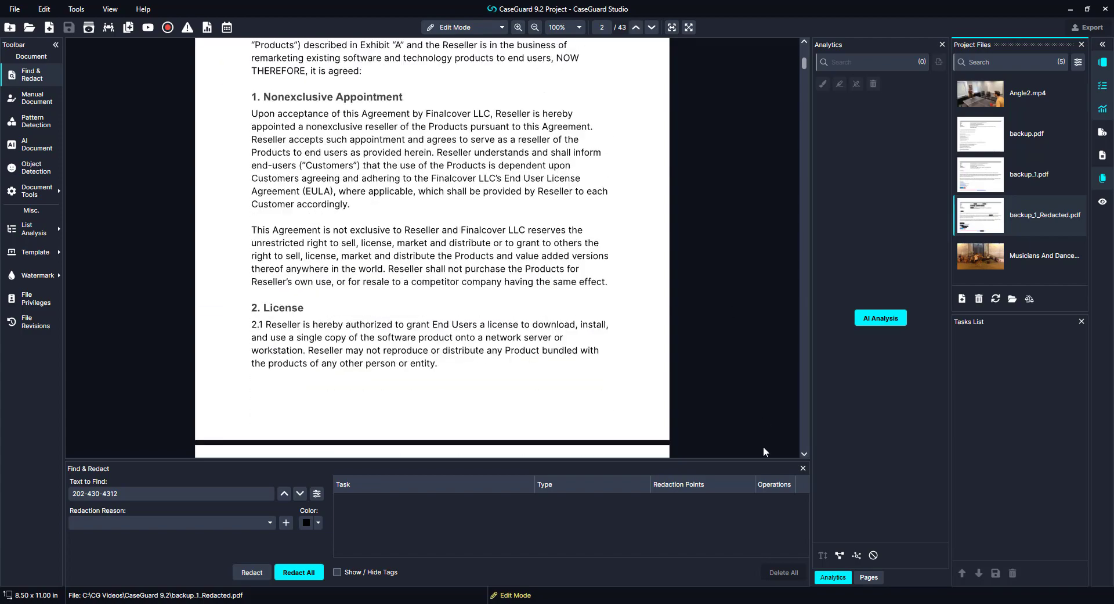
scroll(749, 183, "up", 8)
scroll(581, 406, "down", 2)
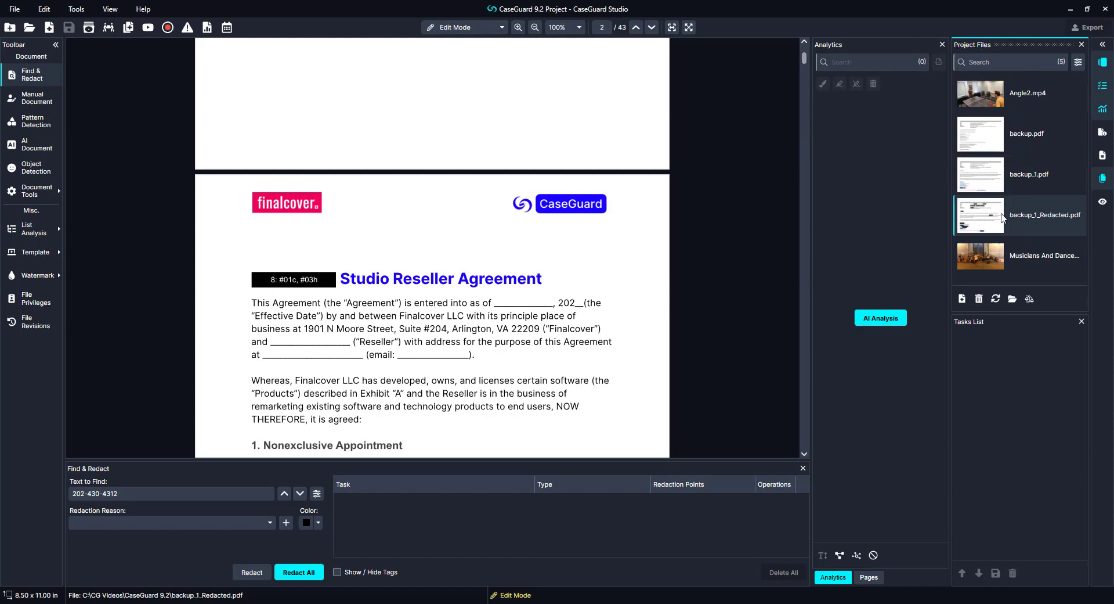
double_click(1053, 183)
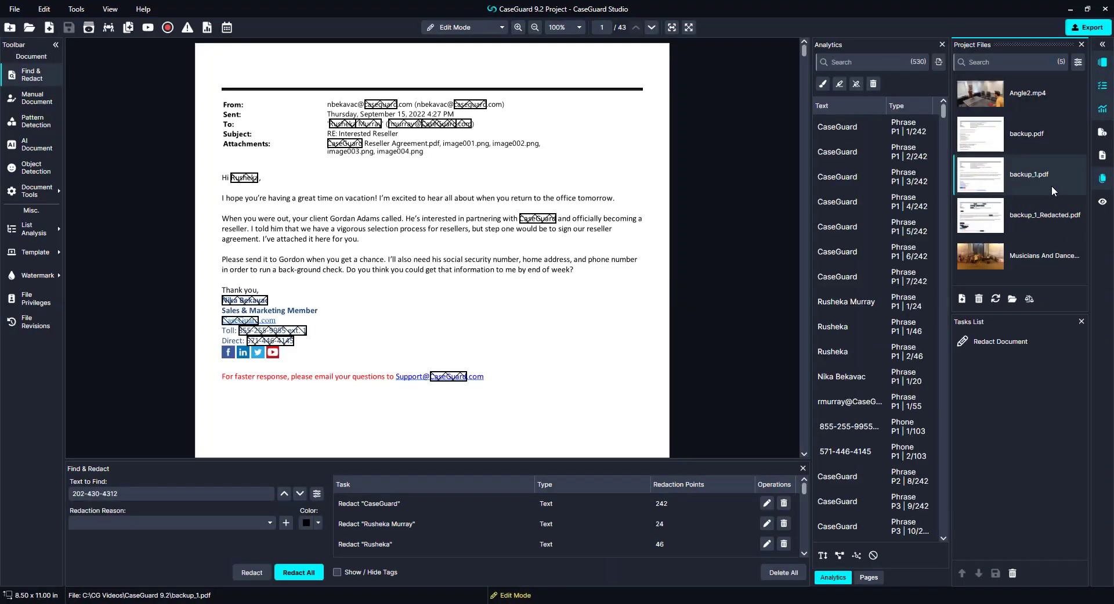
Step: Open and scroll through the 103-page Exemption Log report for backup_1.pdf
left_click(207, 28)
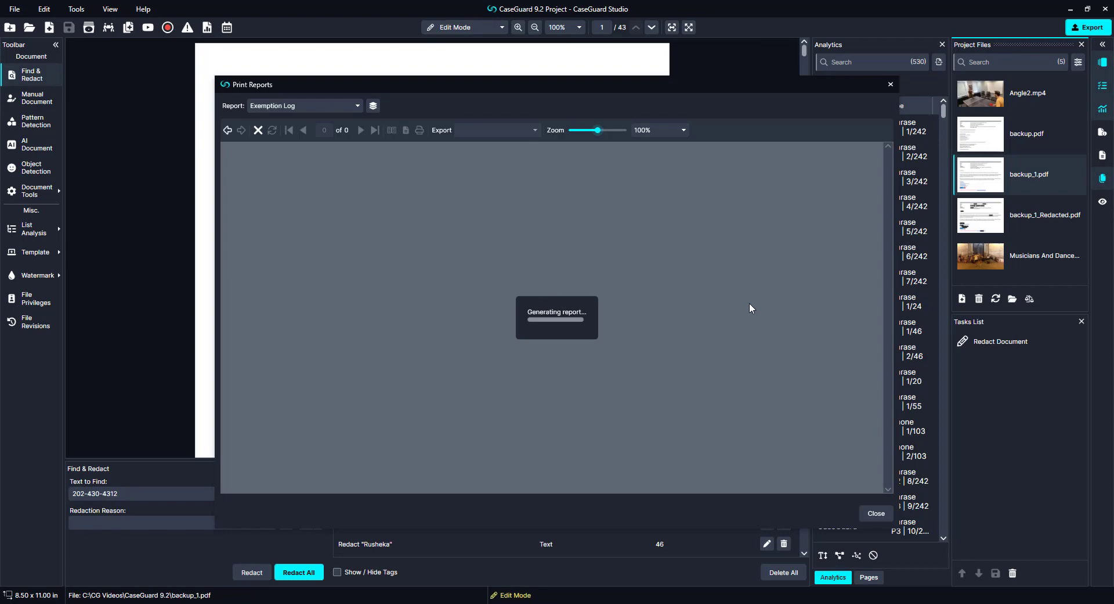
scroll(752, 245, "down", 2)
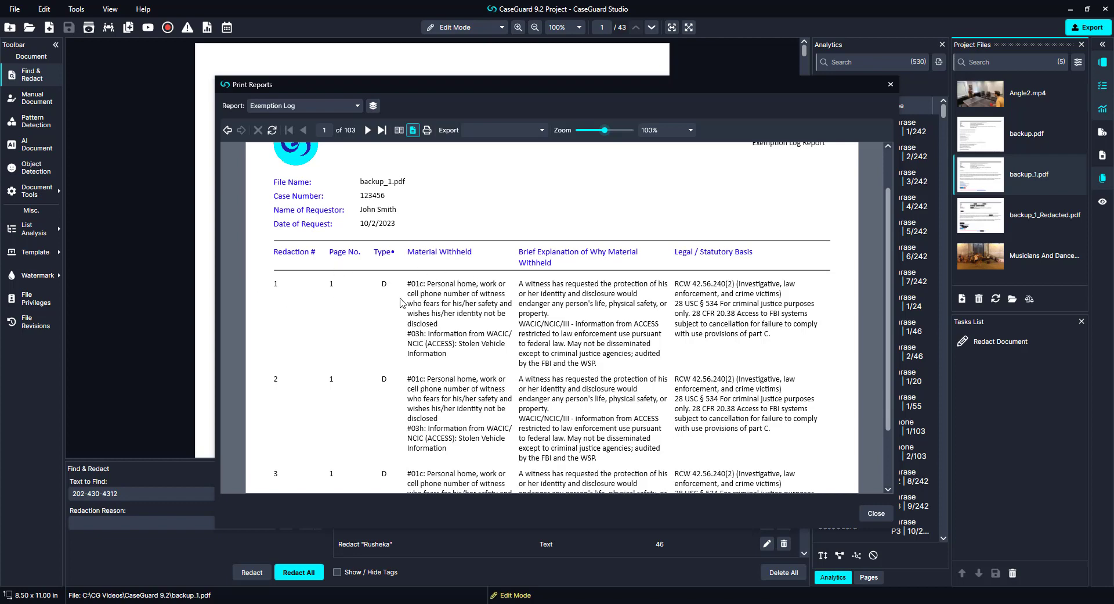
scroll(653, 342, "down", 5)
scroll(653, 342, "up", 5)
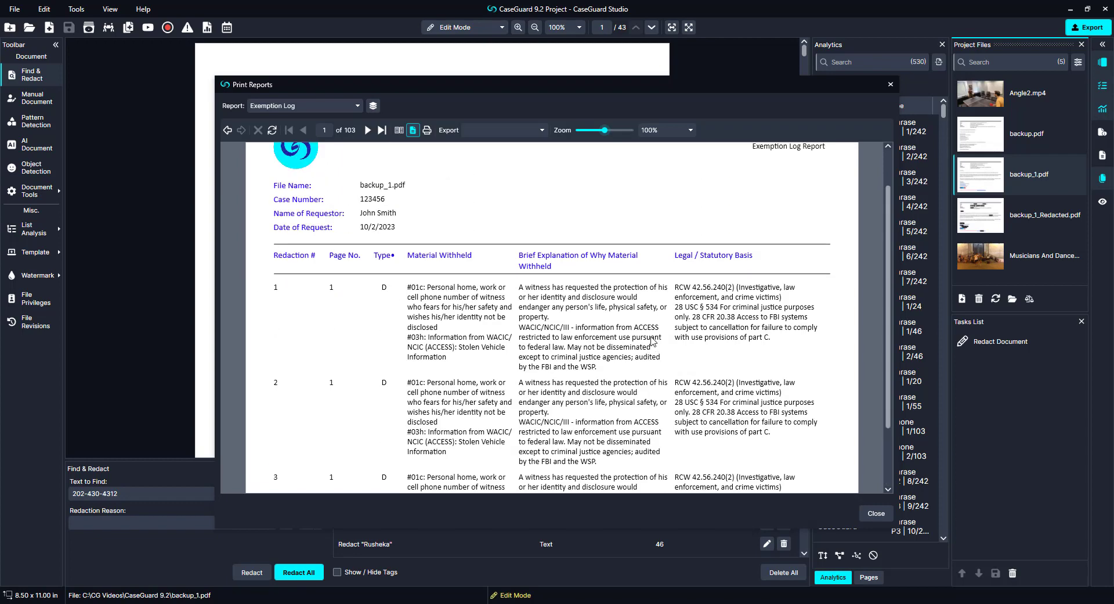
scroll(653, 343, "up", 1)
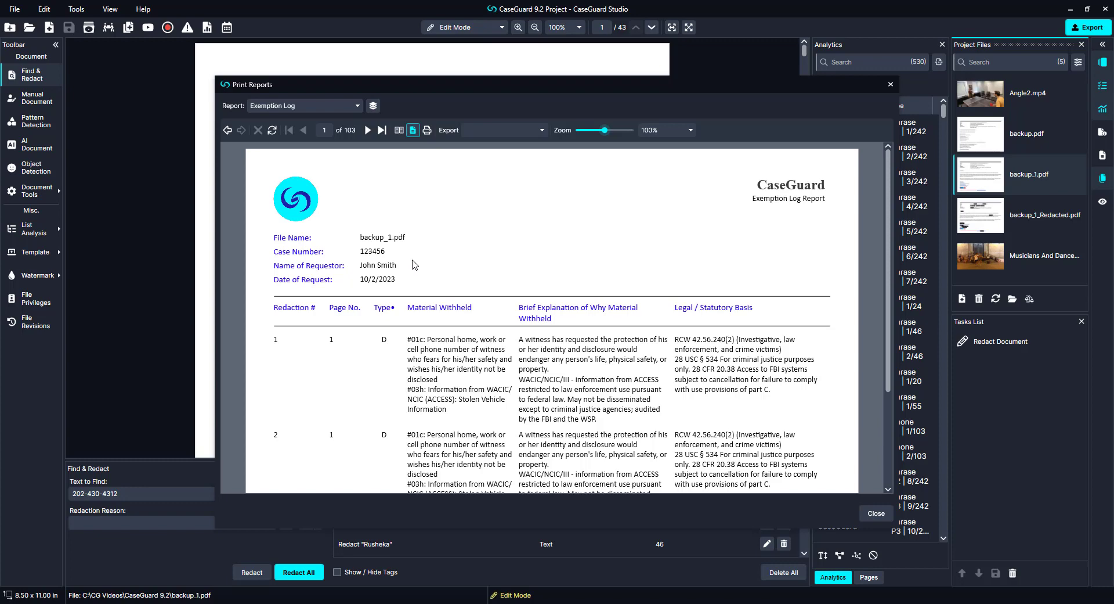
left_click(358, 106)
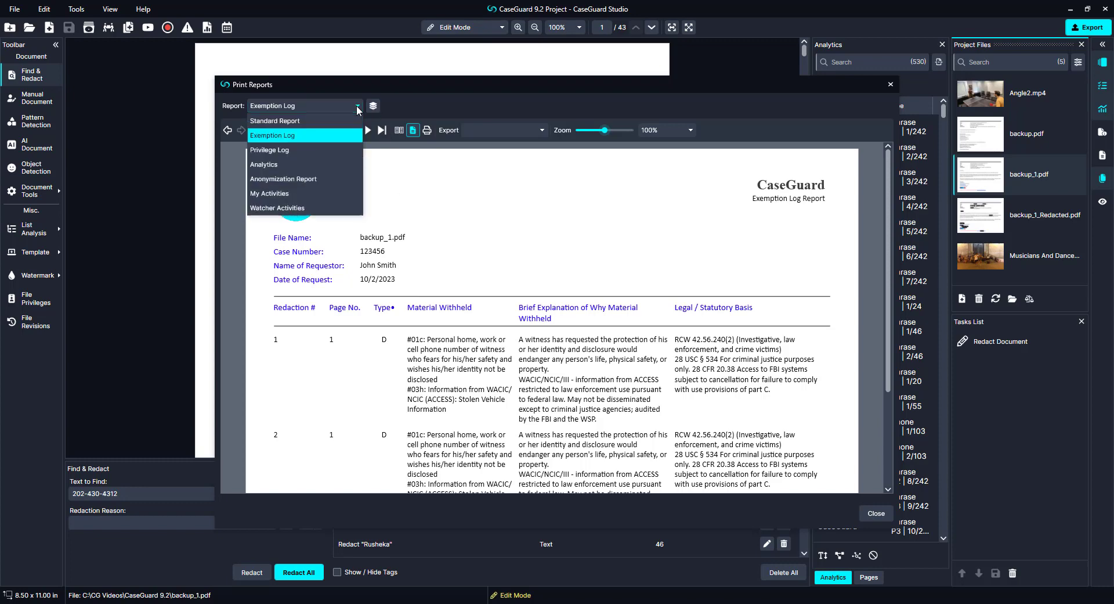
Step: Switch to the Privilege Log report and scroll its entries for Angle2.mp4, the street video and backup_1.pdf
left_click(342, 151)
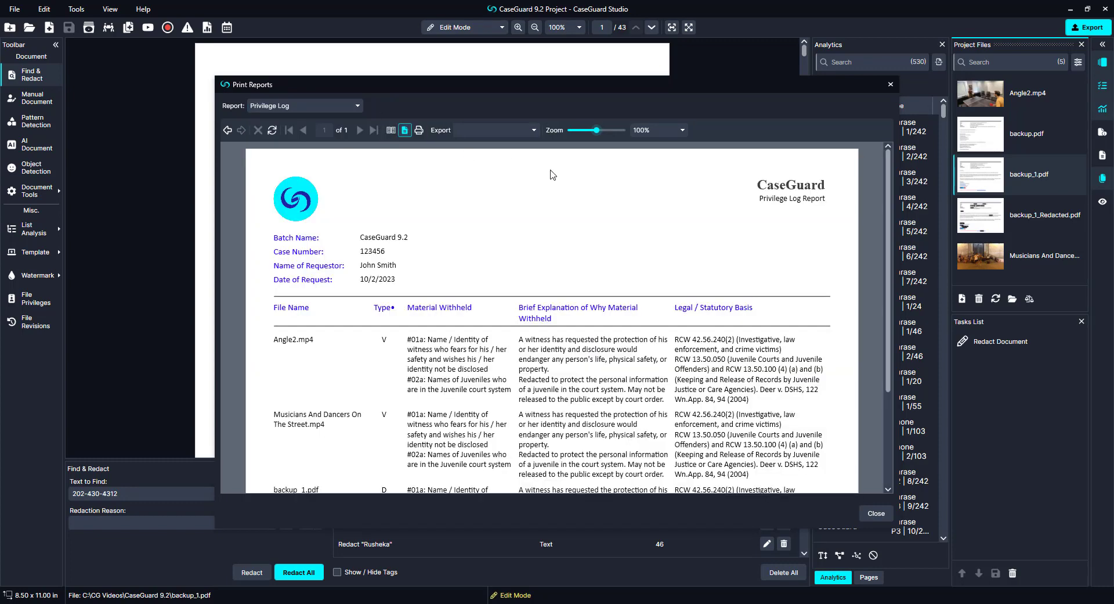
scroll(712, 230, "down", 1)
scroll(712, 231, "down", 1)
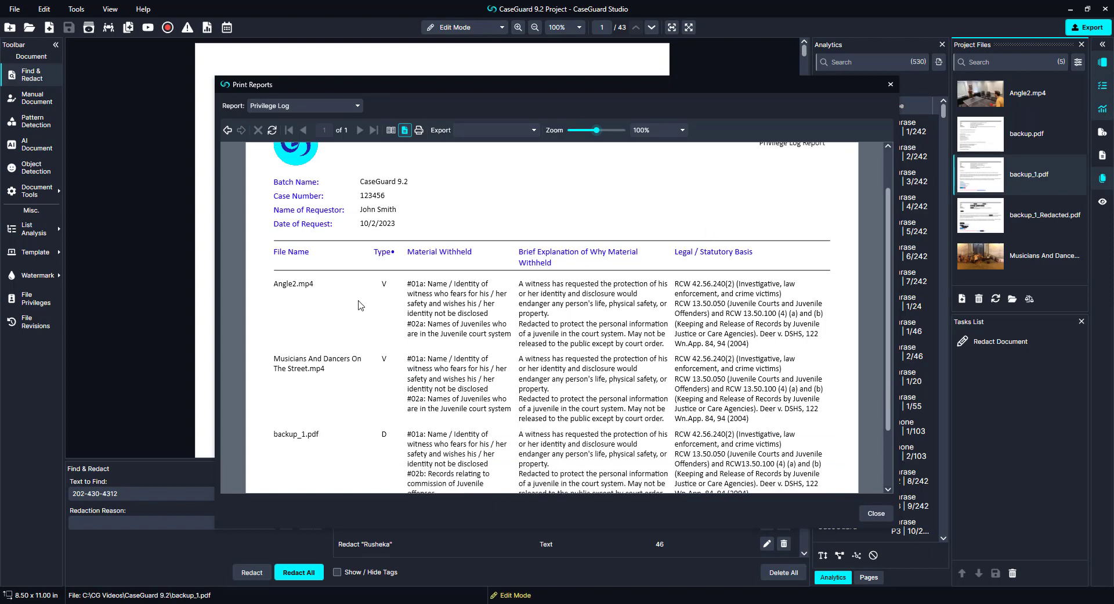
scroll(364, 304, "down", 2)
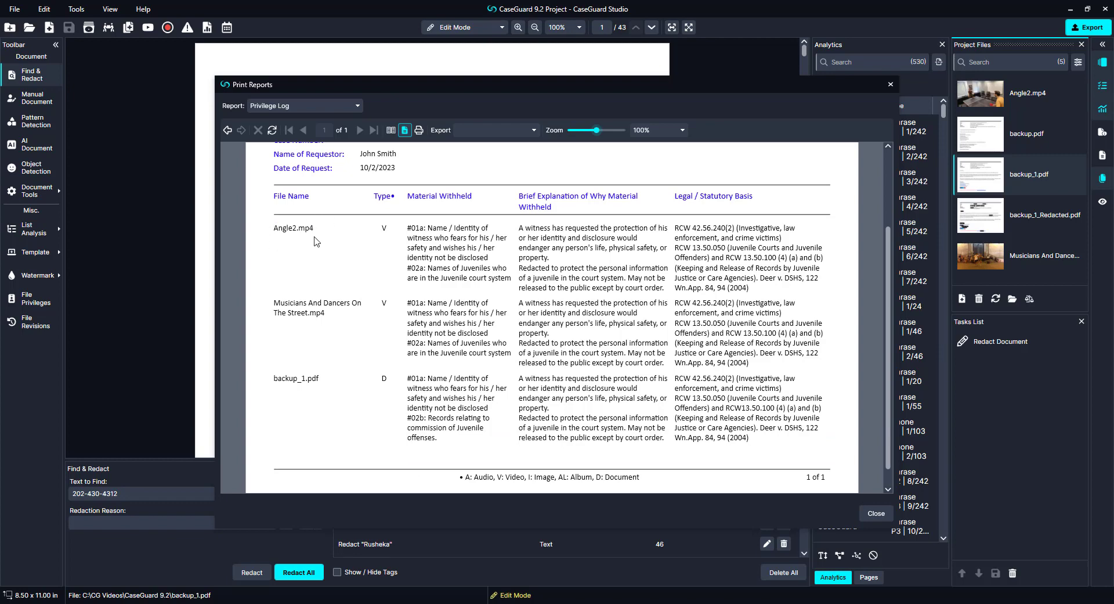
scroll(439, 277, "down", 1)
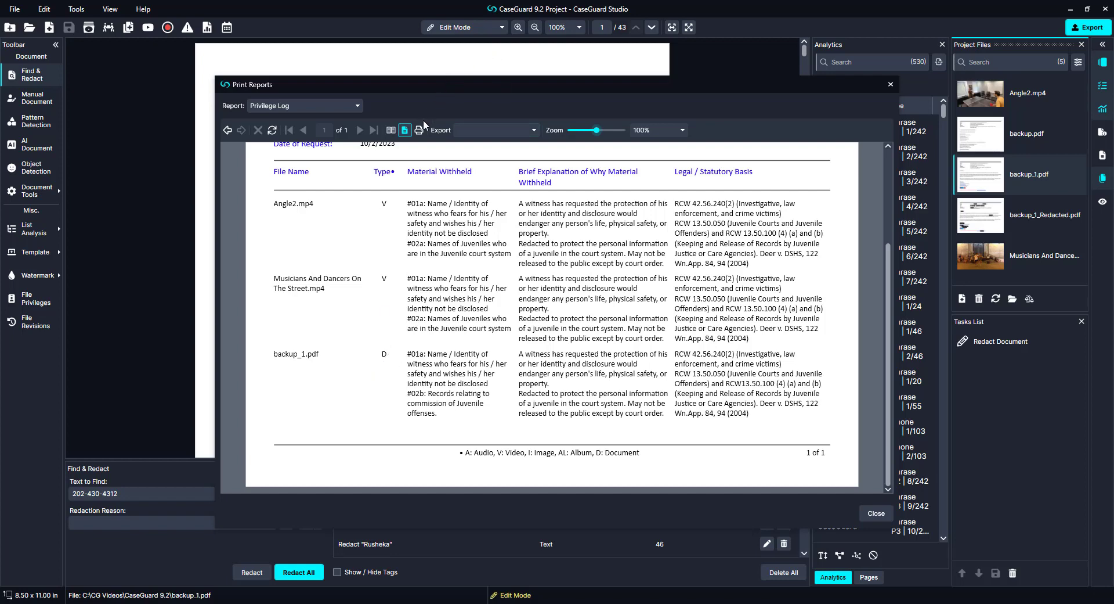
Step: Glance at the export formats without exporting, then close the Print Reports window
left_click(497, 128)
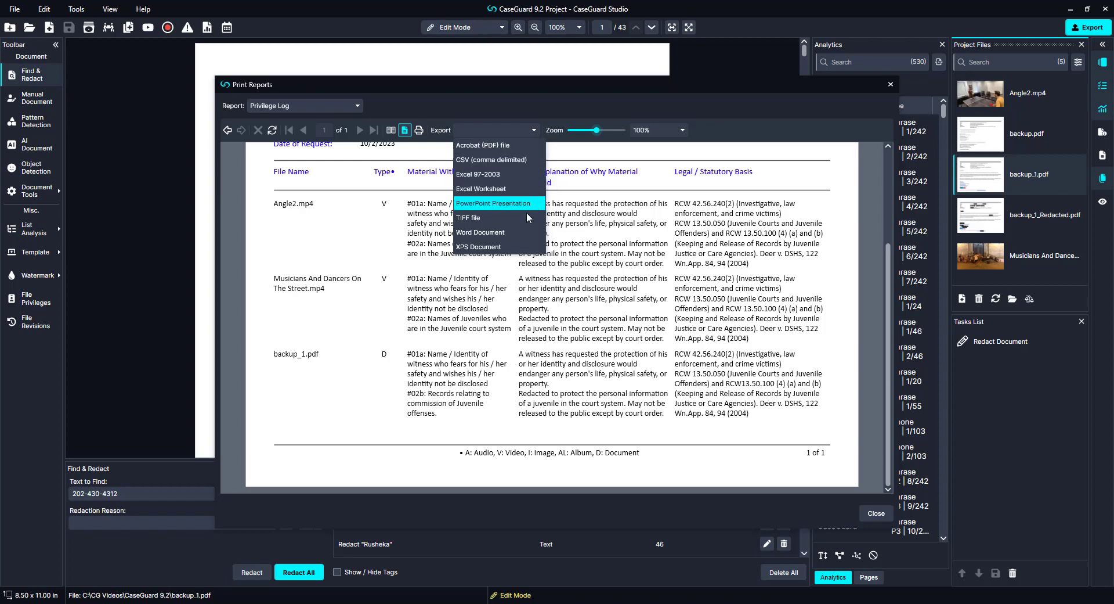
left_click(737, 155)
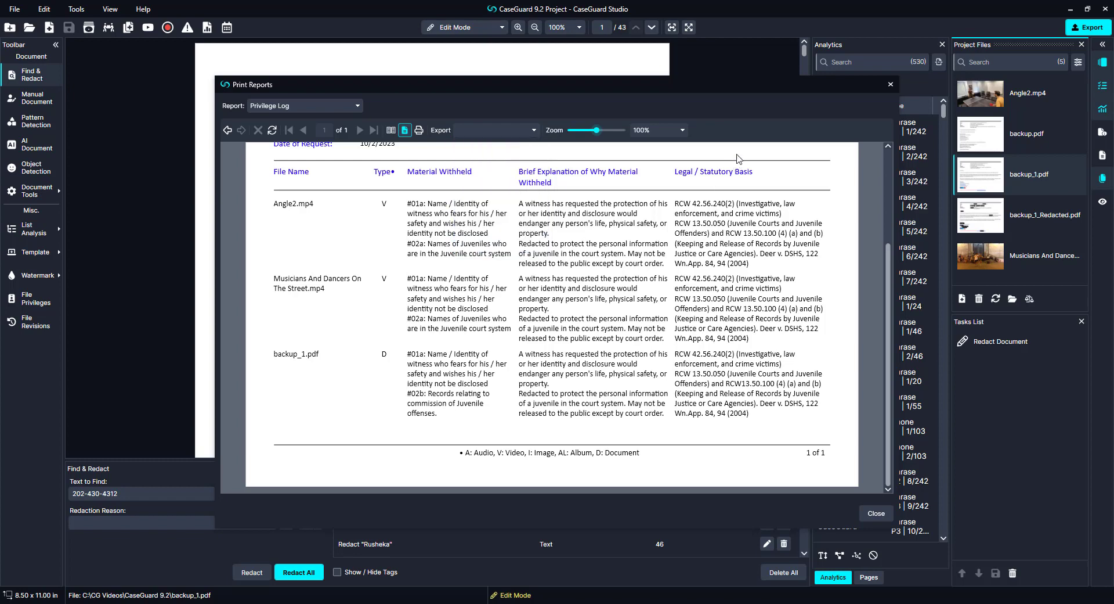
left_click(891, 86)
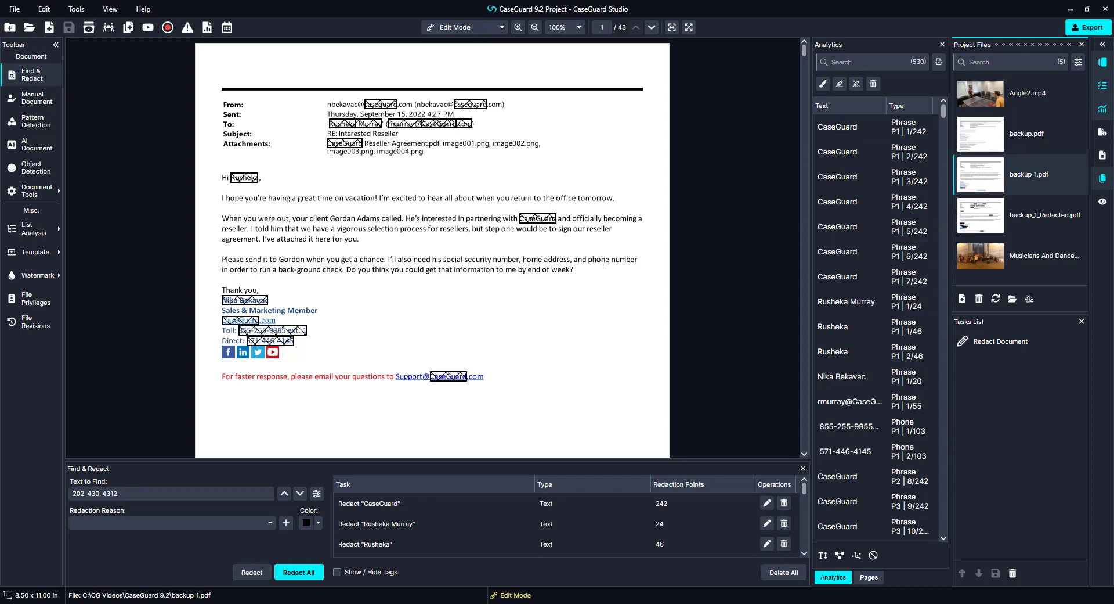
Step: Add 911-call.mp3 to the project and auto-transcribe it into a two-speaker English transcript
left_click(962, 298)
double_click(168, 99)
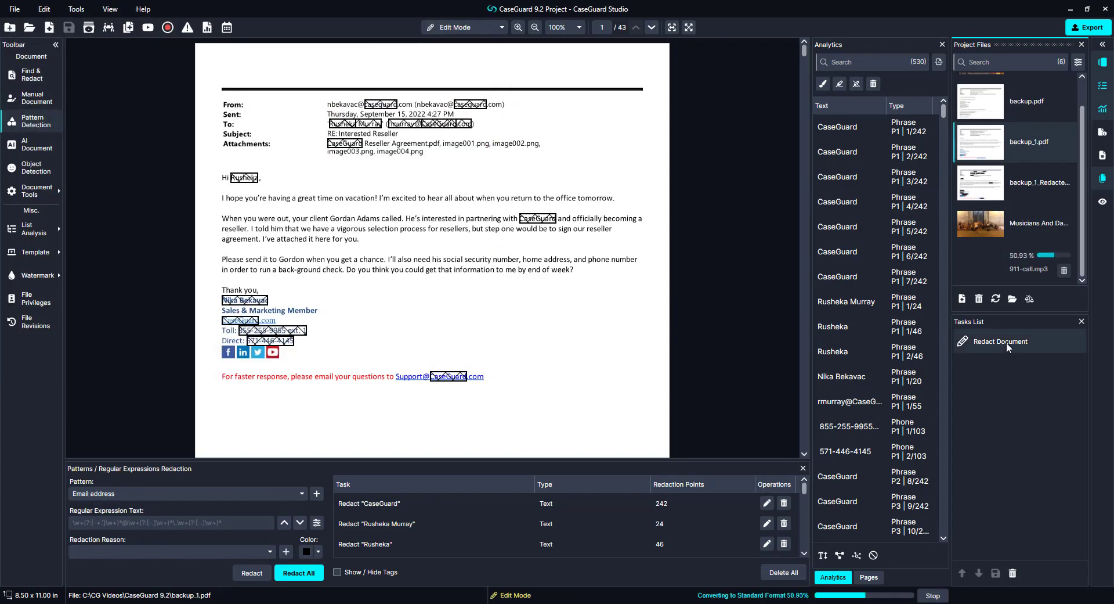
scroll(1032, 187, "up", 1)
left_click(1038, 93)
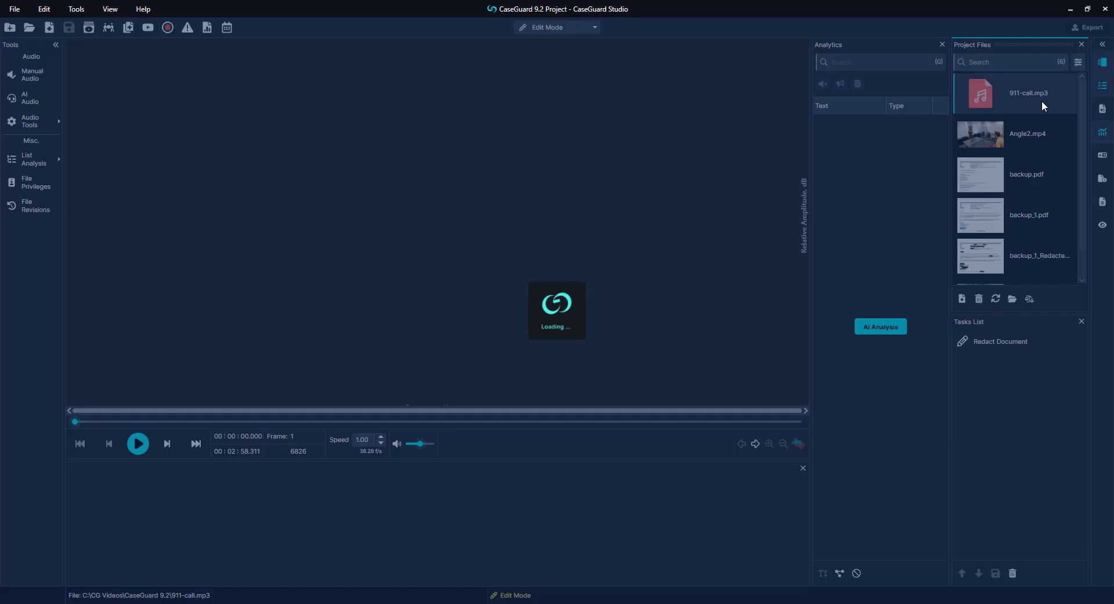
left_click(884, 325)
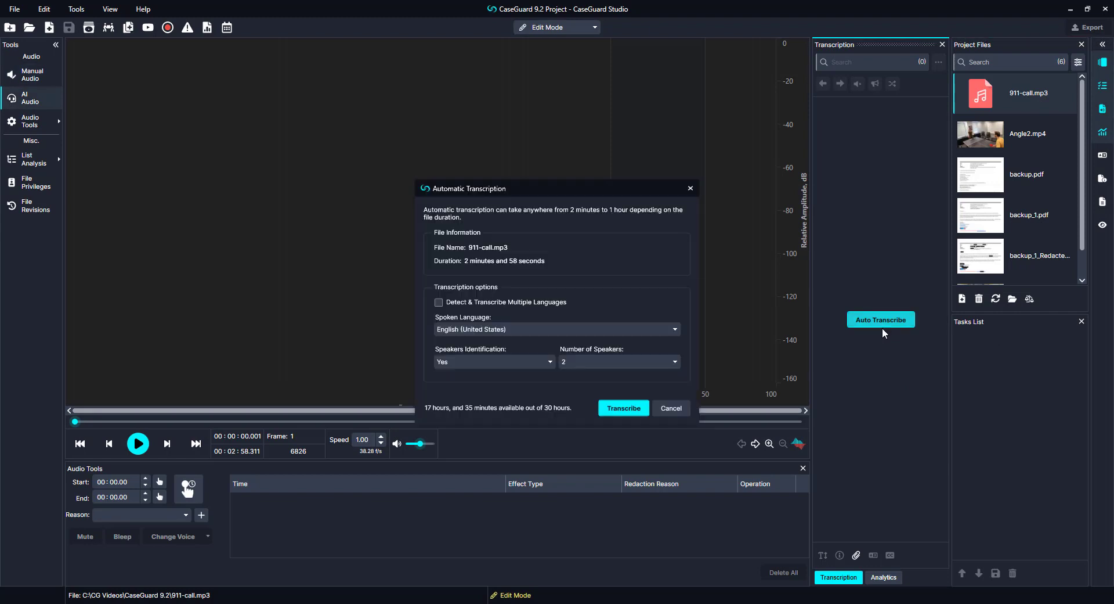
left_click(618, 407)
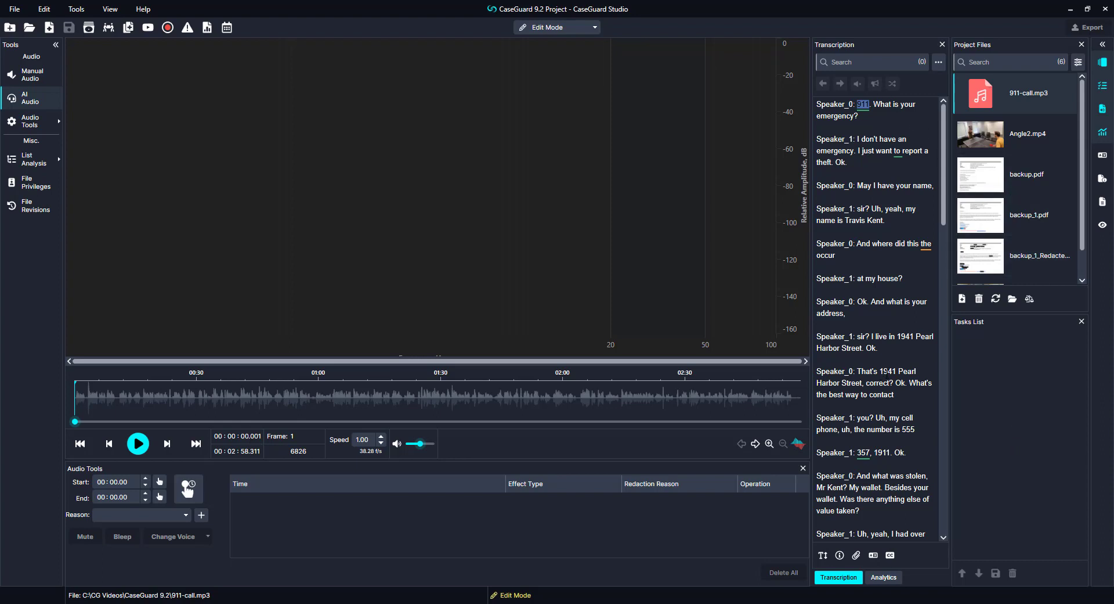
Step: Analyze the 911-call transcript with the Names and Emails and Phone numbers lists and review the 25 hits
left_click(41, 167)
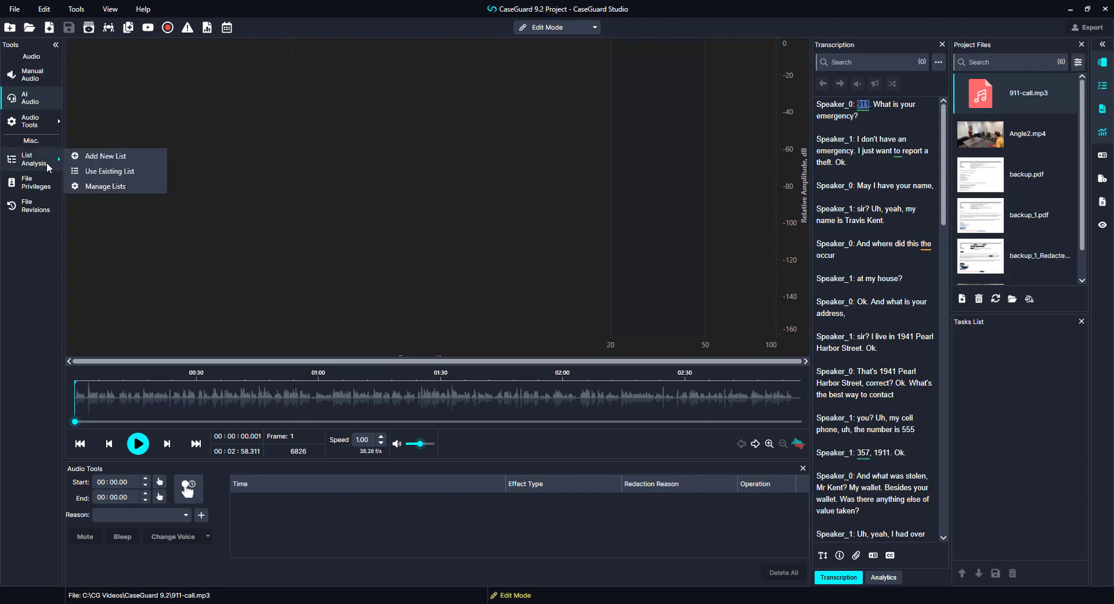
left_click(81, 172)
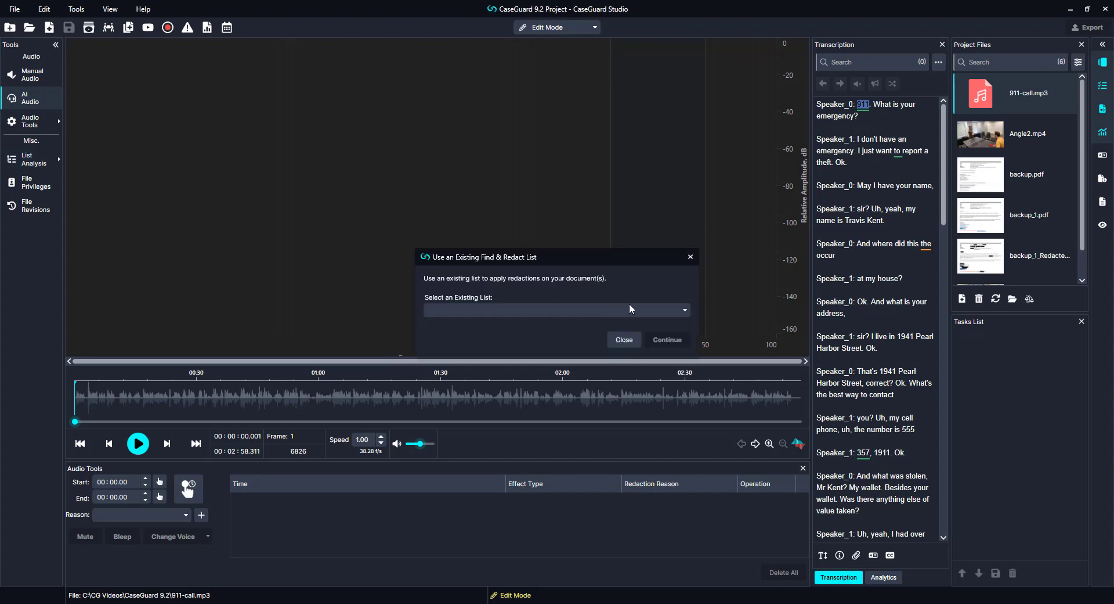
left_click(686, 311)
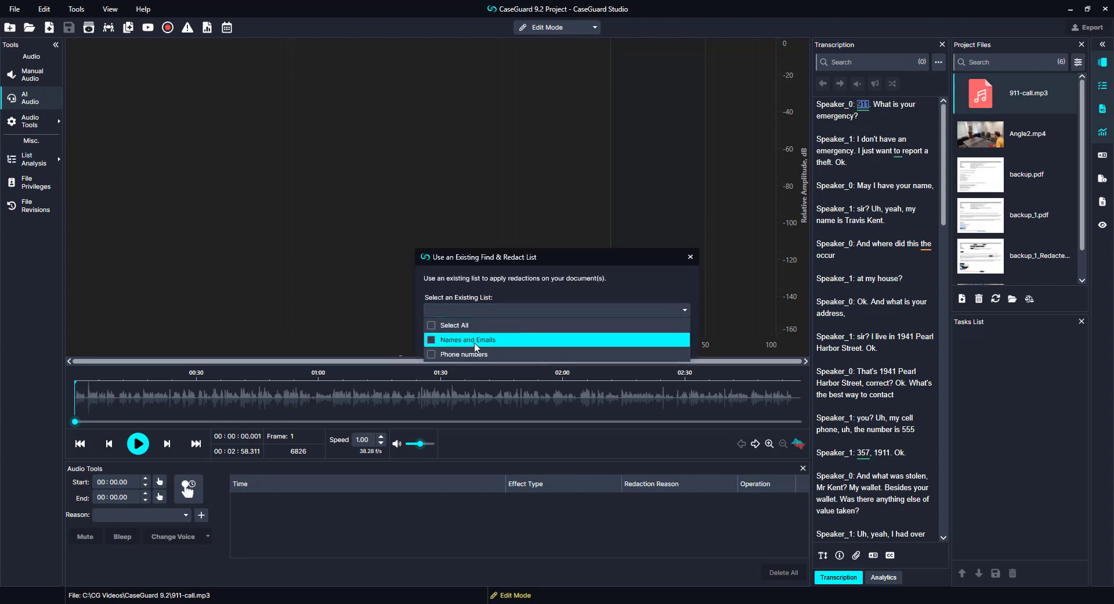
left_click(467, 340)
left_click(467, 354)
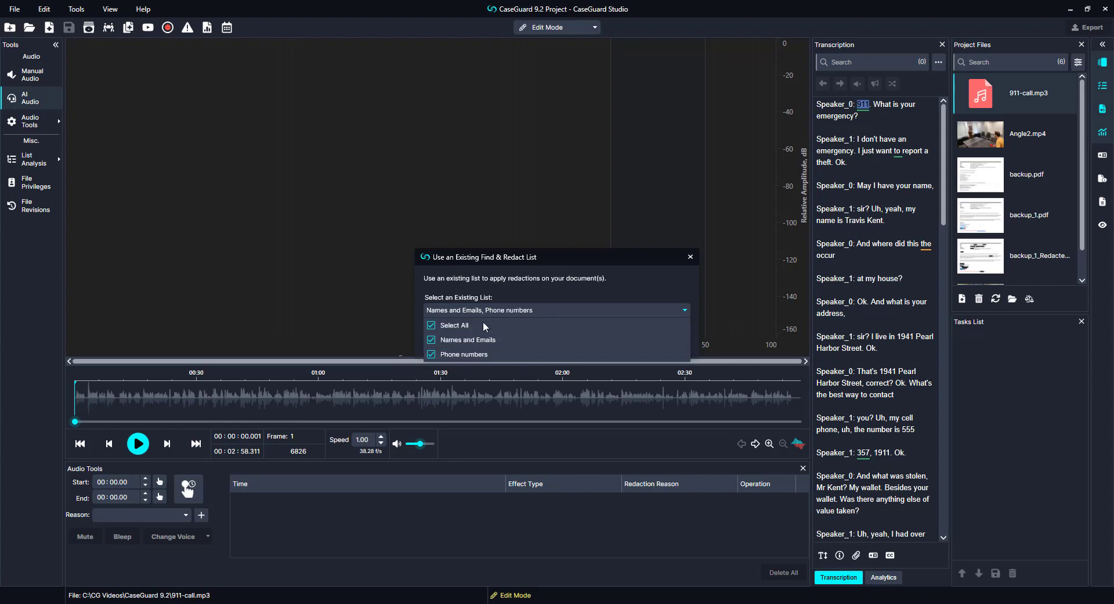
left_click(662, 291)
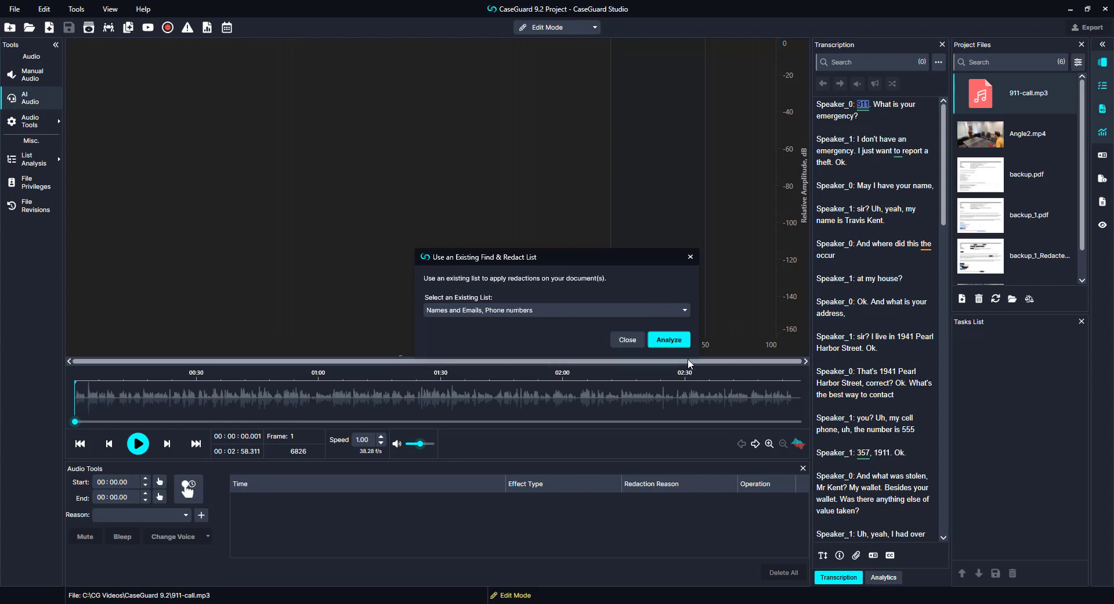
left_click(670, 339)
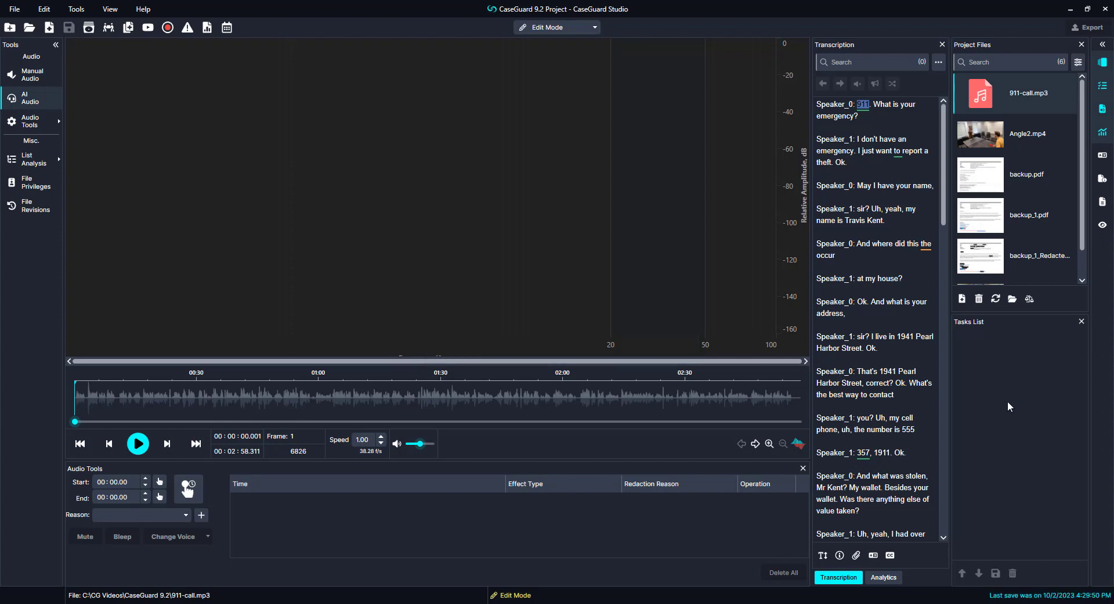
left_click(888, 583)
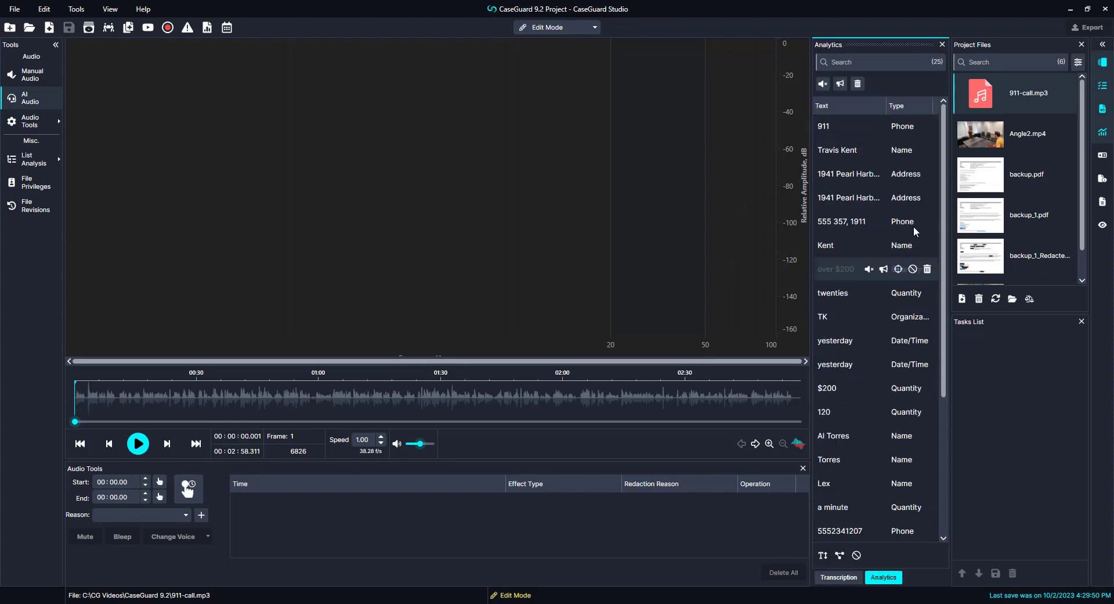
scroll(911, 238, "down", 3)
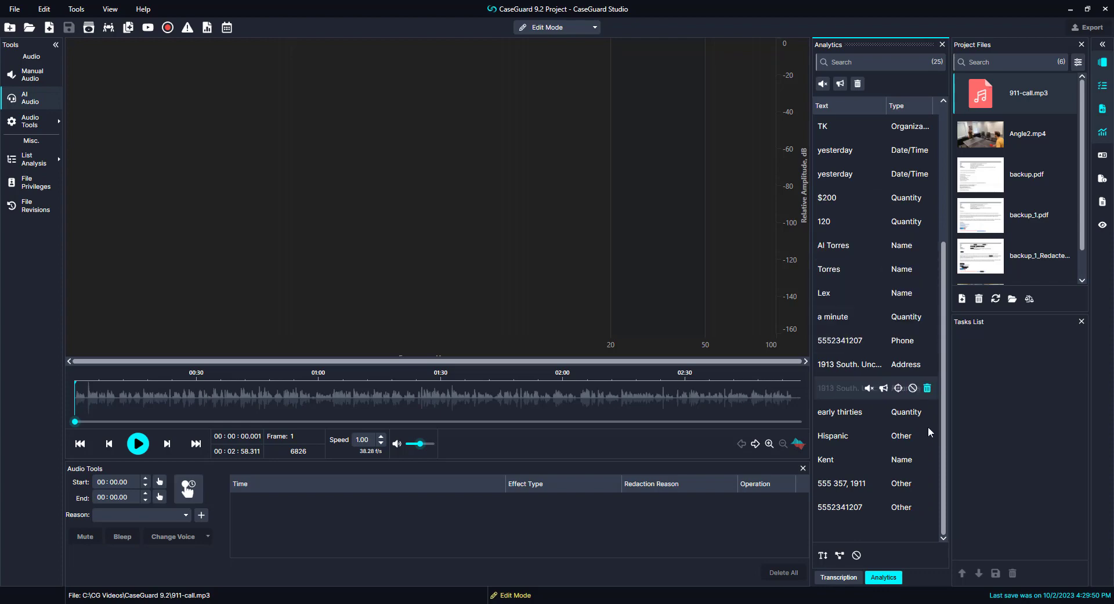
scroll(897, 492, "up", 3)
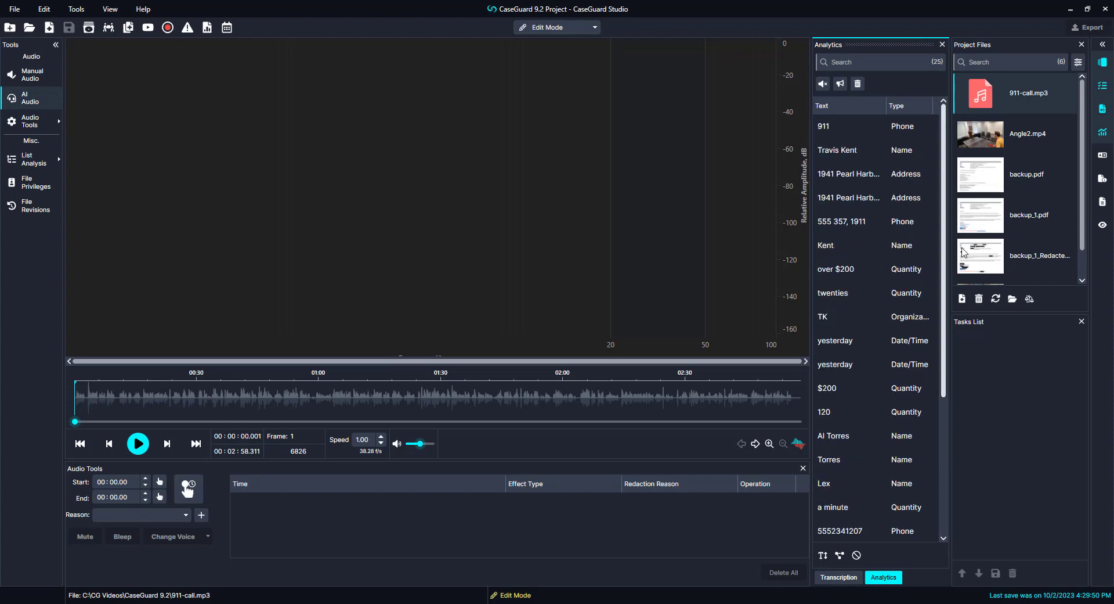
Step: Bleep all detected terms and export the audio as 911-call_Redacted.mp3
left_click(845, 86)
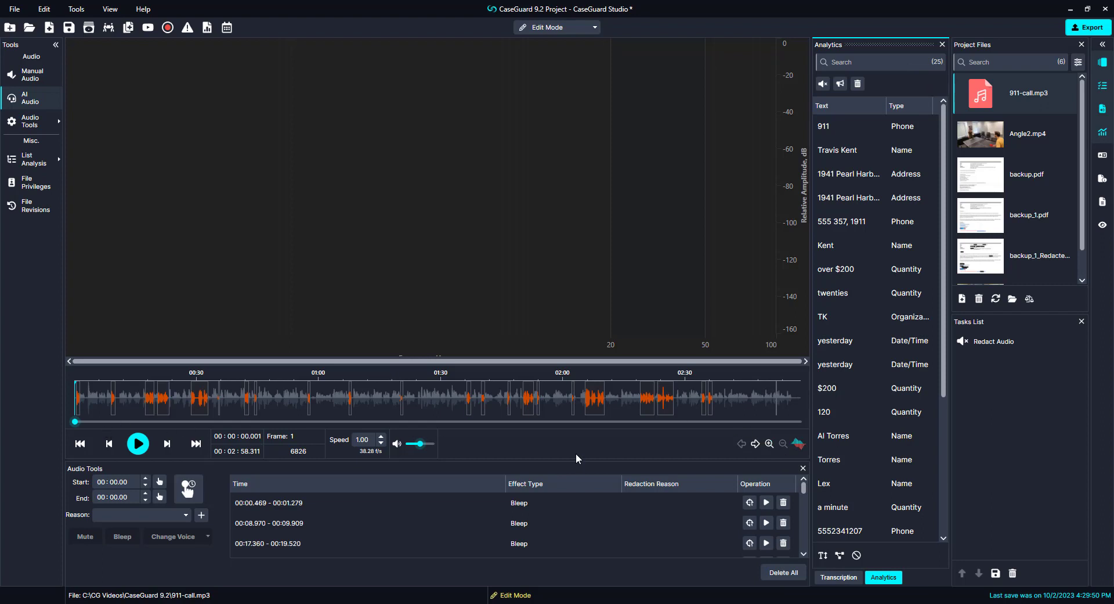
left_click(1096, 30)
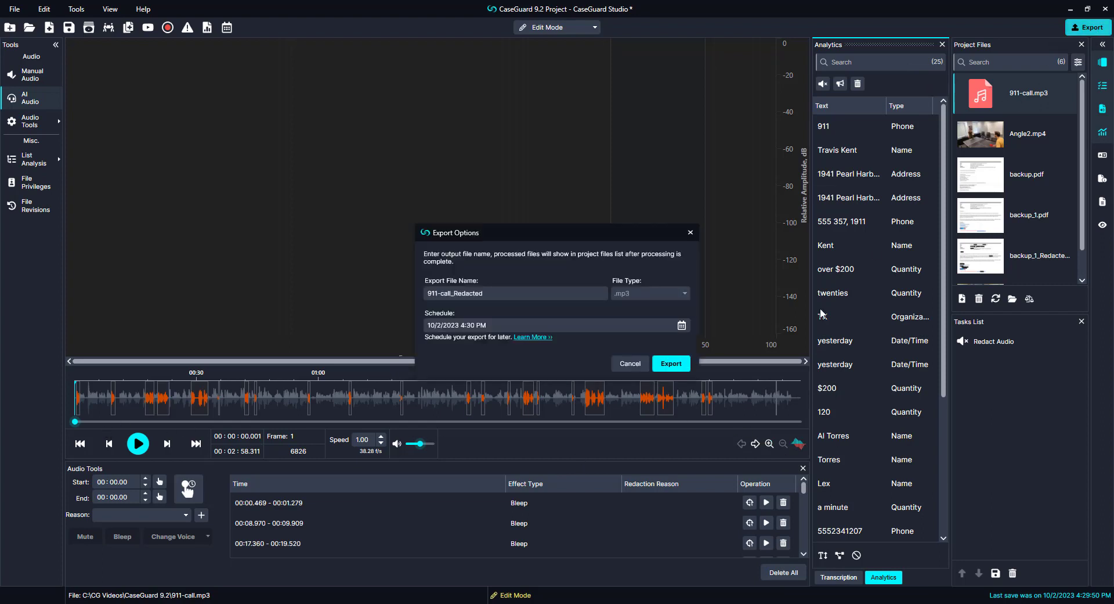
left_click(668, 365)
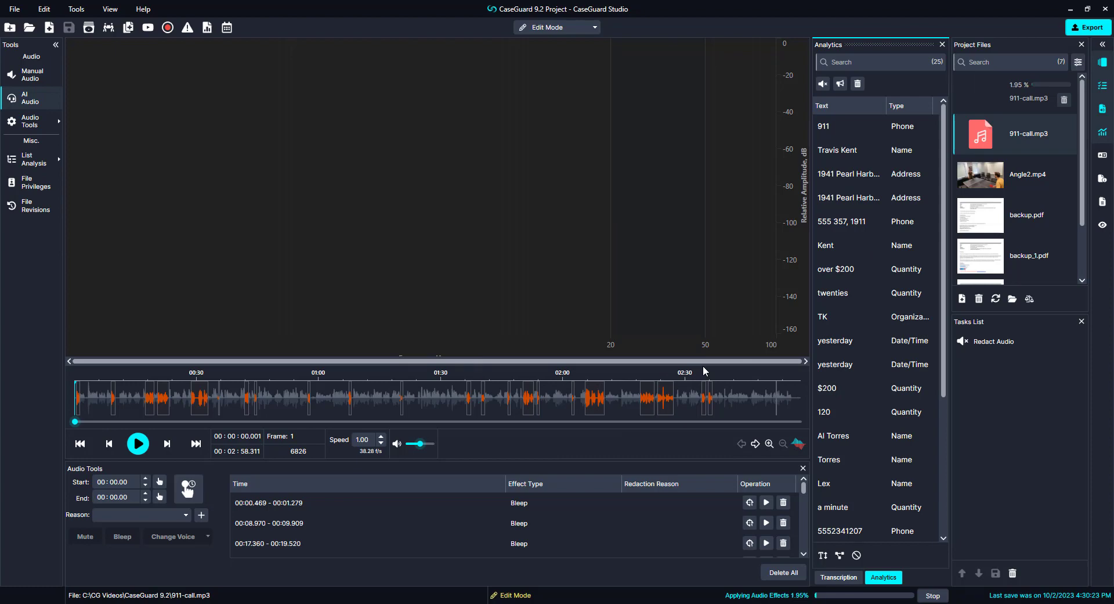
Step: Play the redacted call's opening, then filter Project Files by 'backup' to show three PDFs
left_click(139, 445)
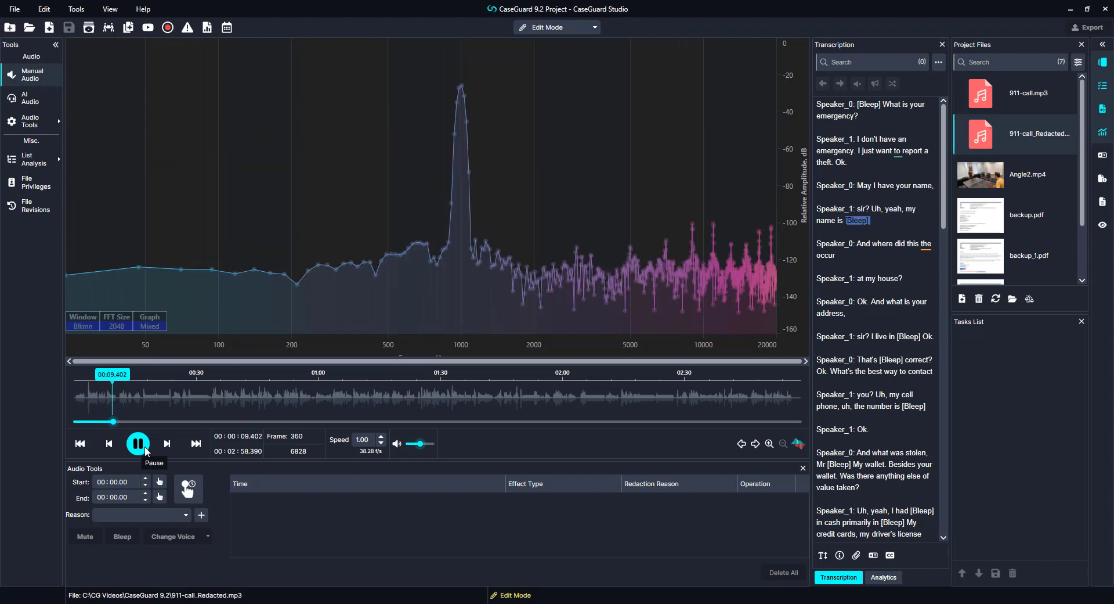
left_click(145, 449)
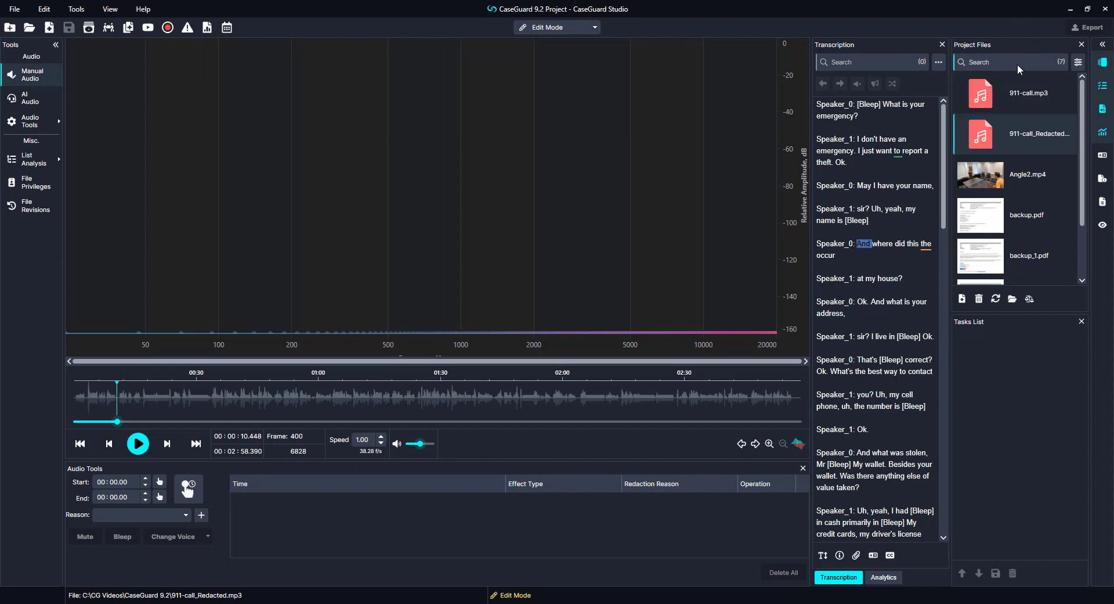
left_click(1078, 65)
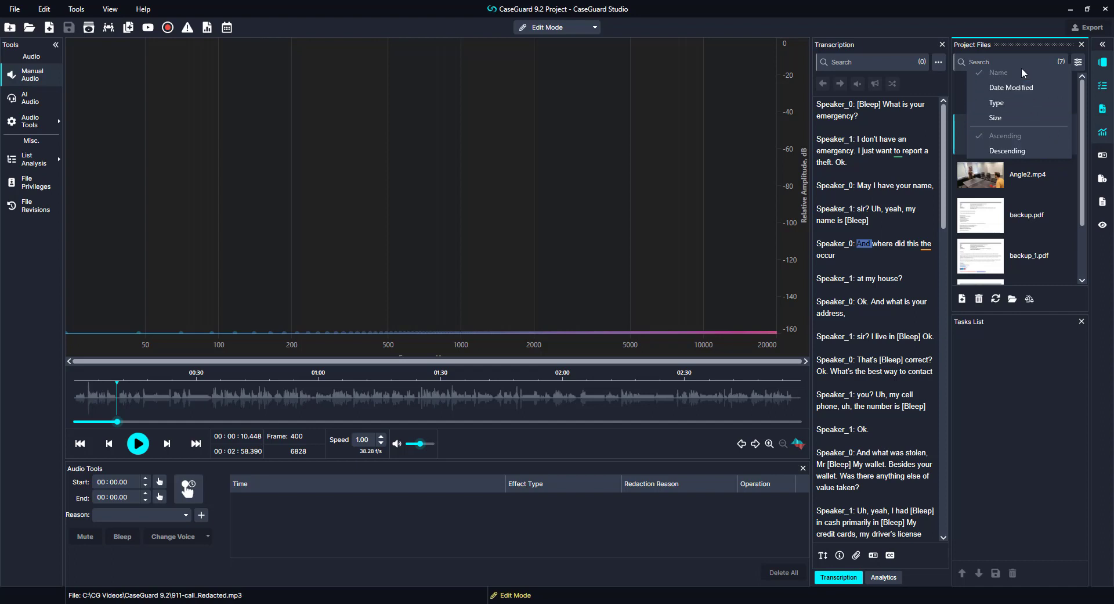
mouse_move(1083, 85)
left_mouse_down()
mouse_move(1104, 198)
mouse_move(1090, 79)
left_mouse_up()
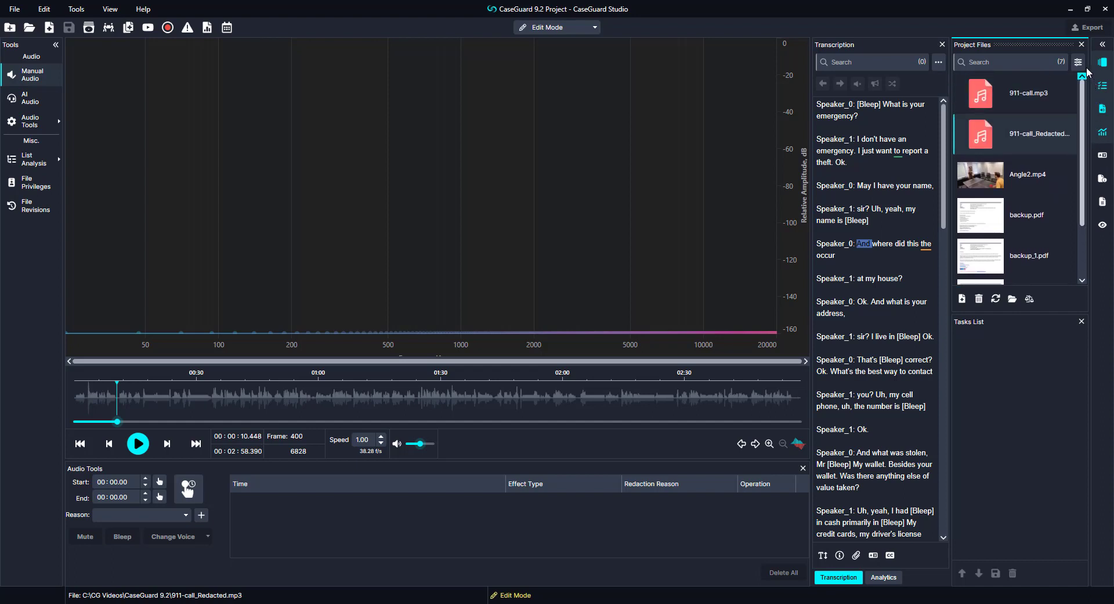
left_click(1008, 61)
type("back")
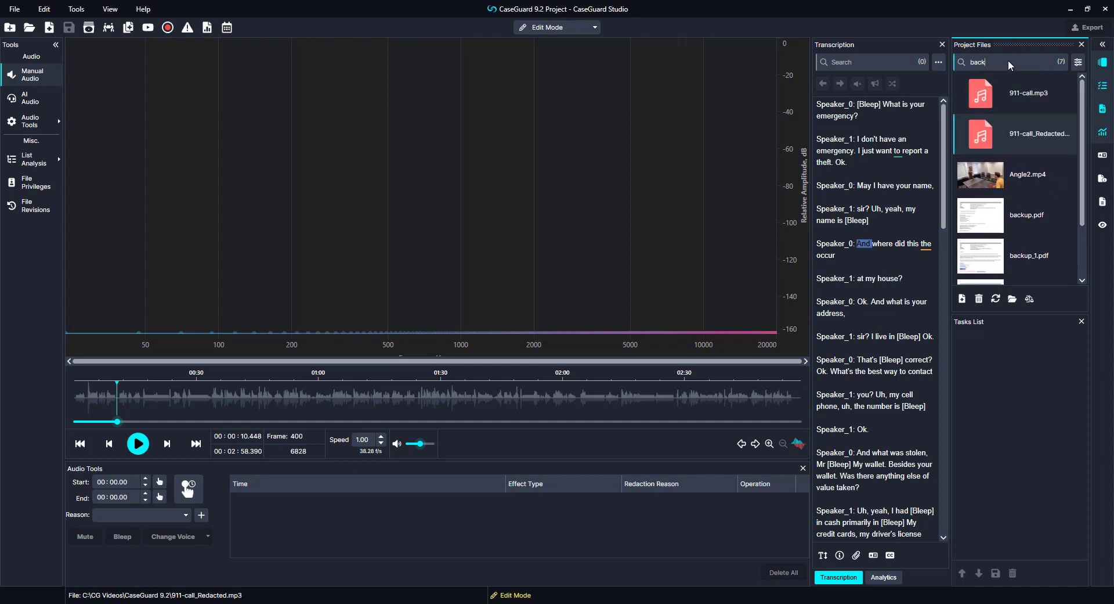
type("up")
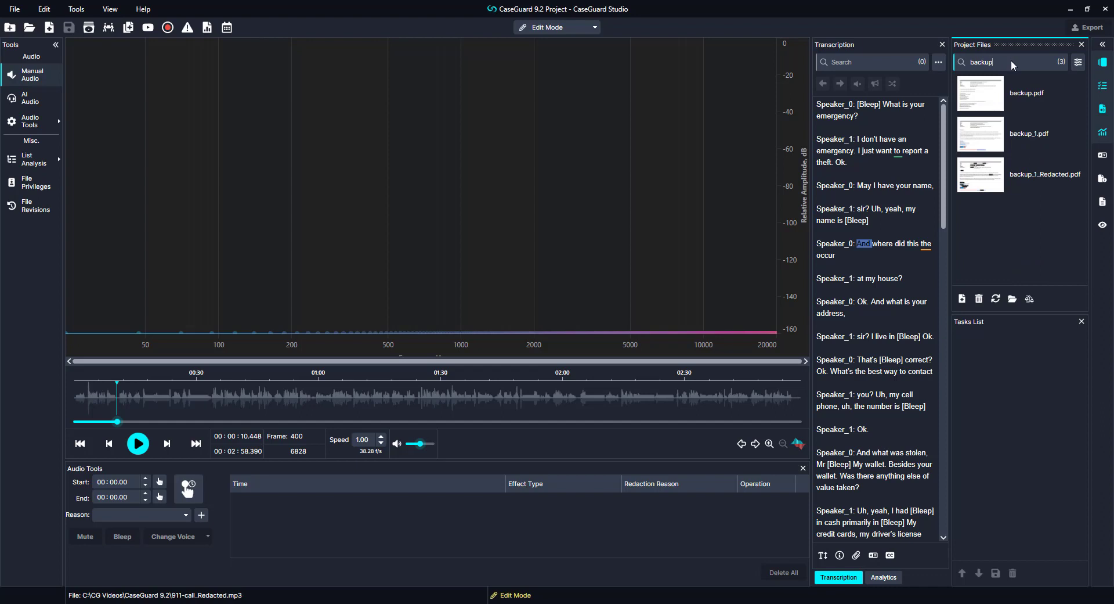